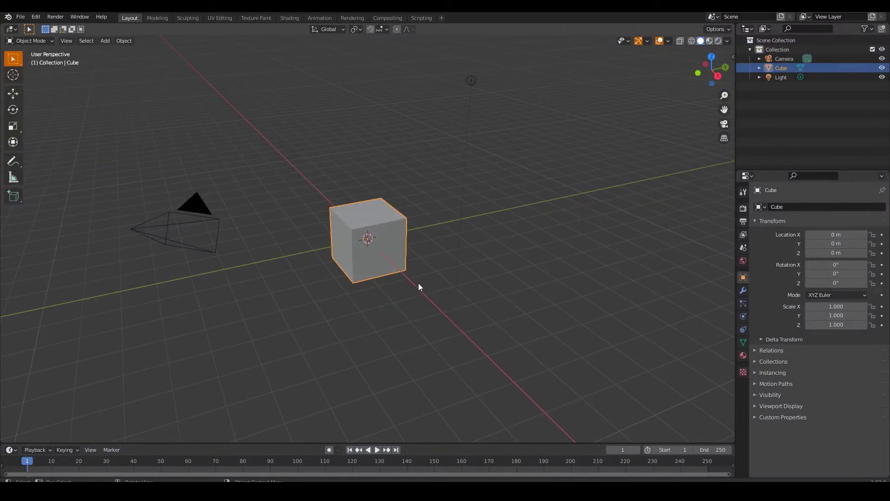
# Move the default cube up 1 m on Z so it sits on the grid.
pyautogui.press('g')
pyautogui.press('z')
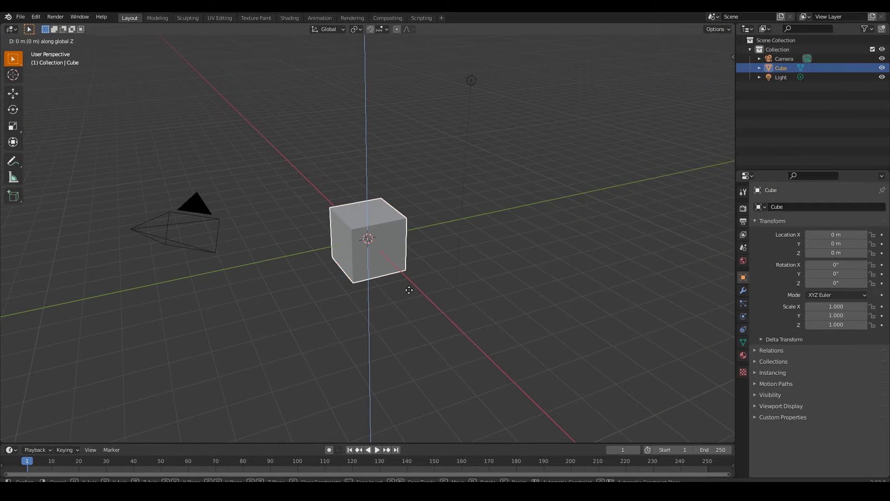
pyautogui.press('Escape')
pyautogui.moveTo(401, 299); pyautogui.dragTo(386, 280, button='middle')
pyautogui.scroll(3, 385, 280)
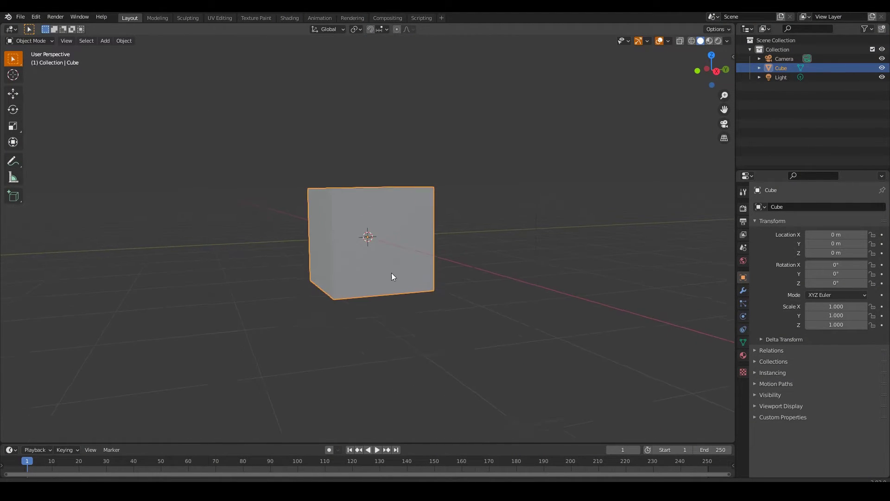
pyautogui.write('gz')
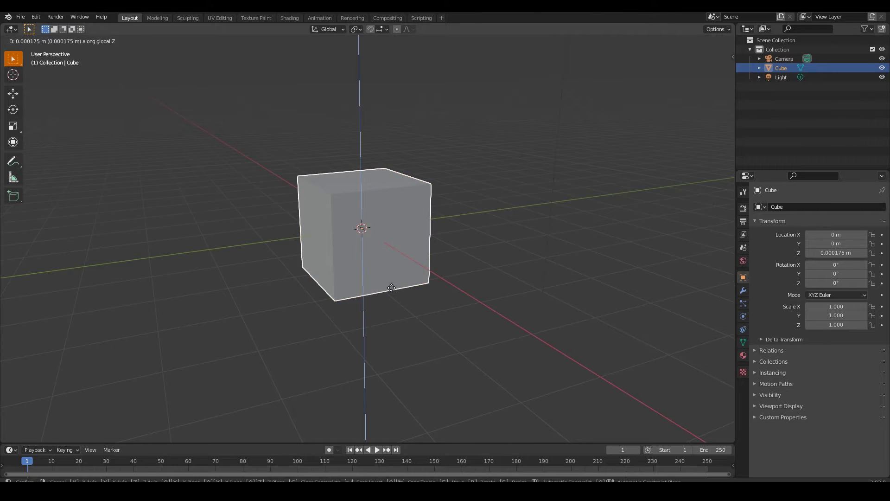
pyautogui.write('1')
pyautogui.press('Return')
pyautogui.moveTo(391, 287); pyautogui.dragTo(377, 319, button='middle')
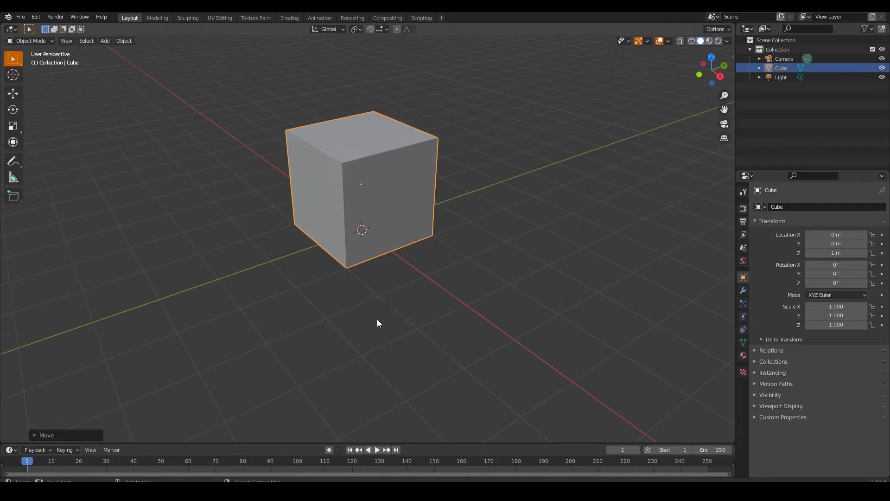
pyautogui.scroll(-3, 404, 273)
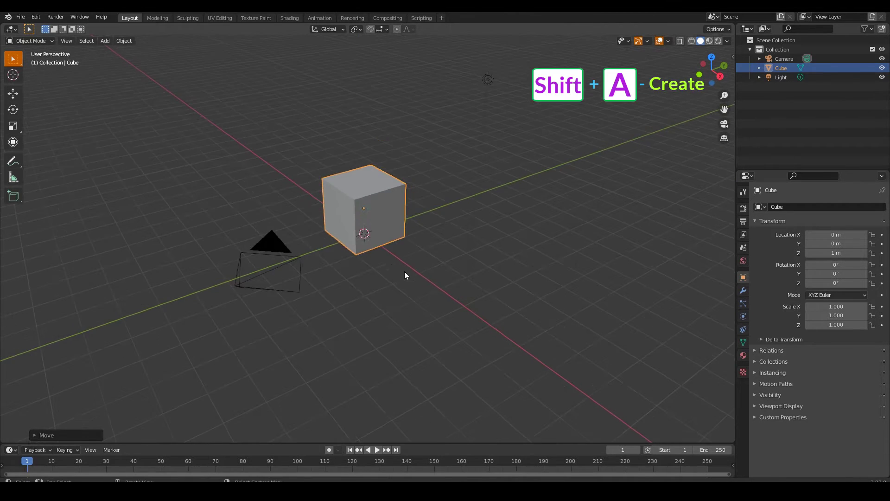
# Add a mesh plane scaled up about 8.29 times as the floor, then reselect the cube.
pyautogui.scroll(2, 390, 253)
pyautogui.hotkey('shift', 'a')
pyautogui.moveTo(387, 251)
pyautogui.click(416, 246)
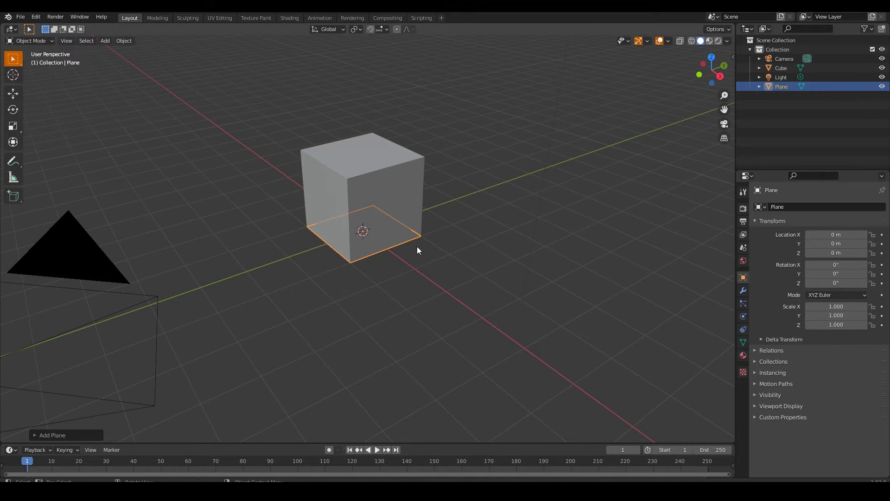
pyautogui.press('s')
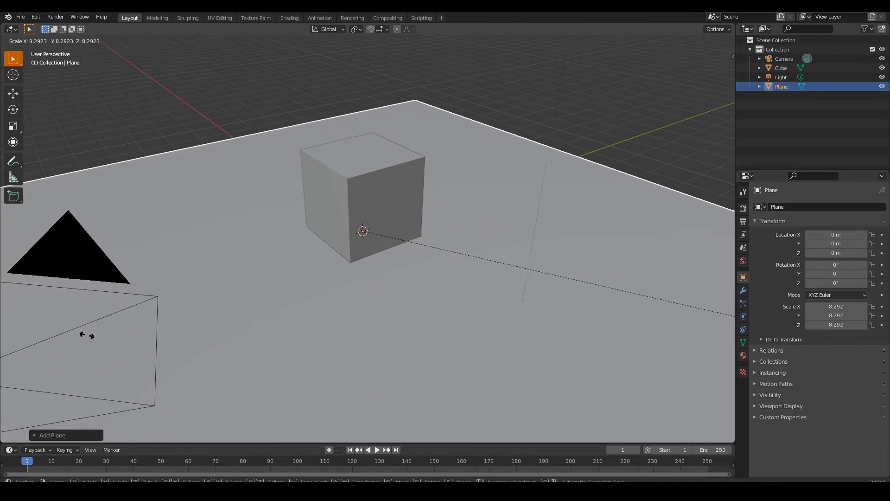
pyautogui.click(235, 336)
pyautogui.click(371, 208)
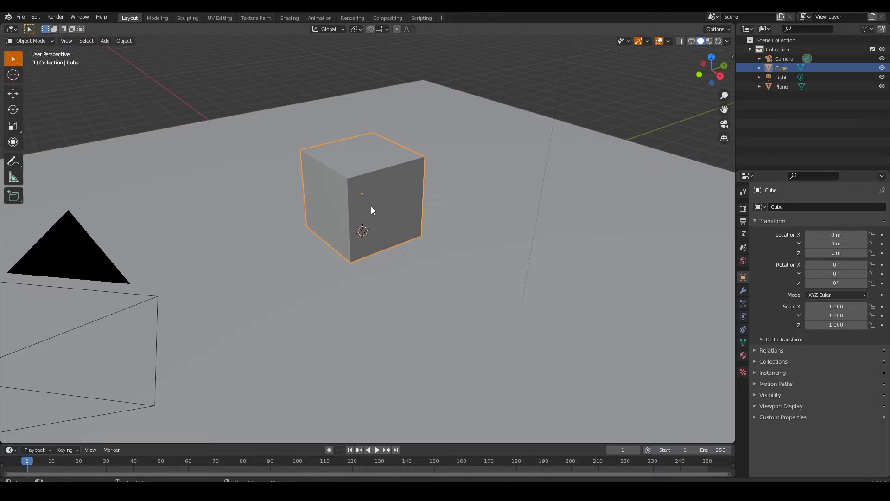
pyautogui.scroll(2, 366, 208)
pyautogui.keyDown('shift'); pyautogui.moveTo(365, 208); pyautogui.dragTo(375, 236, button='middle'); pyautogui.keyUp('shift')
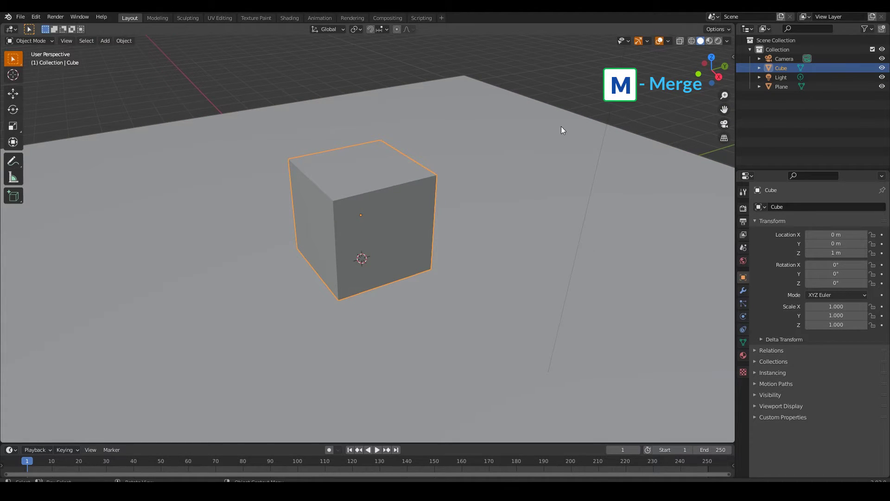
# In Edit Mode, merge two top corner vertices down with Merge At Last to form a wedge.
pyautogui.press('Tab')
pyautogui.click(334, 202)
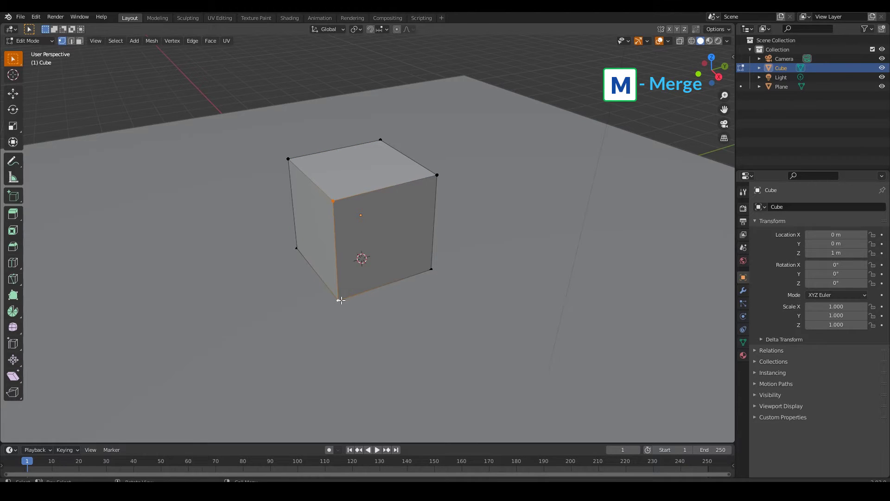
pyautogui.press('m')
pyautogui.click(342, 300)
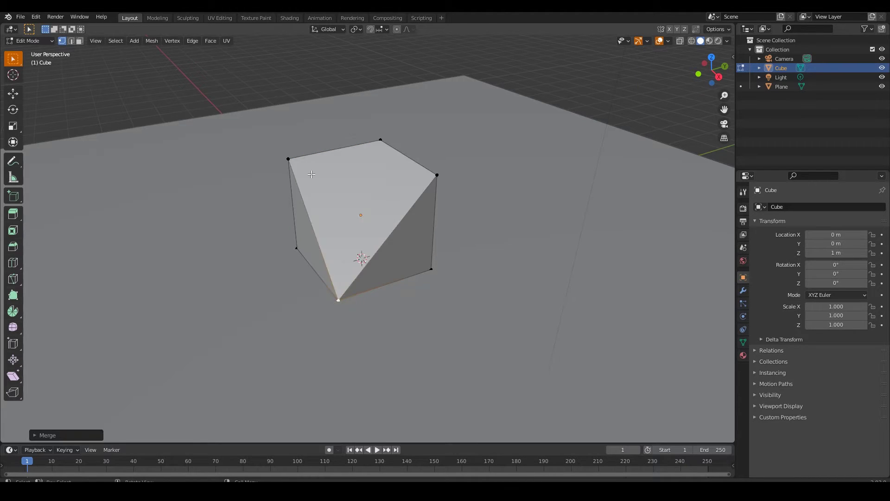
pyautogui.click(289, 160)
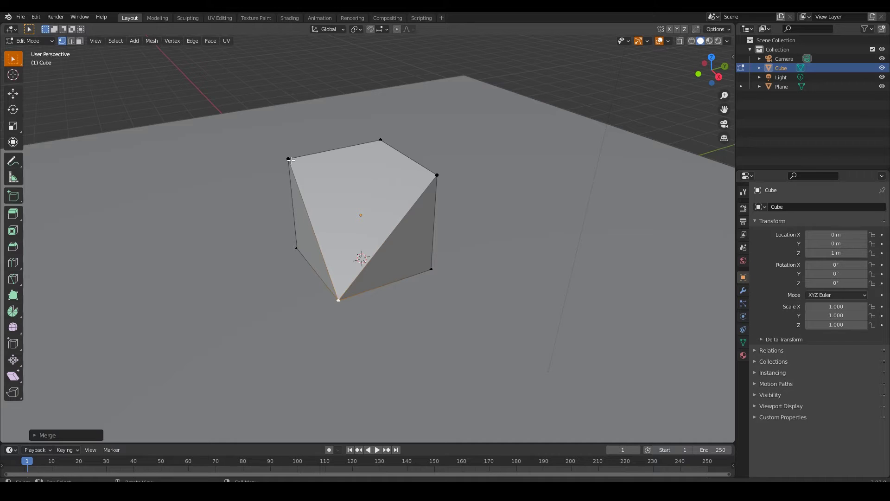
pyautogui.press('m')
pyautogui.click(296, 247)
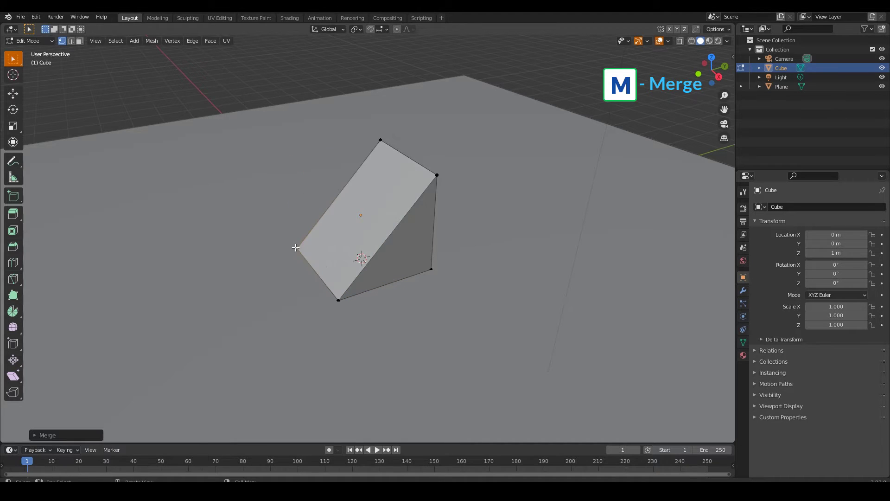
pyautogui.moveTo(295, 247); pyautogui.dragTo(445, 249, button='middle')
# Stretch the wedge's back face about 2.469 m along Y into a ramp, then return to Object Mode.
pyautogui.press('3')
pyautogui.click(398, 231)
pyautogui.press('g')
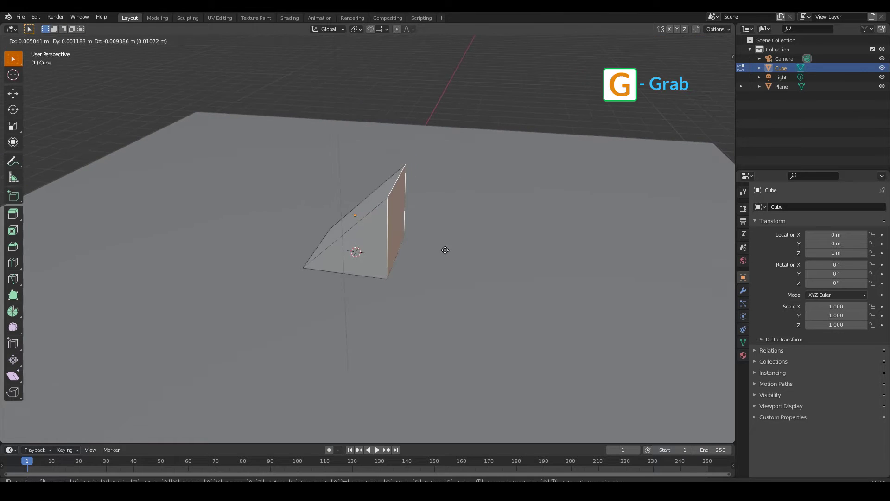
pyautogui.press('y')
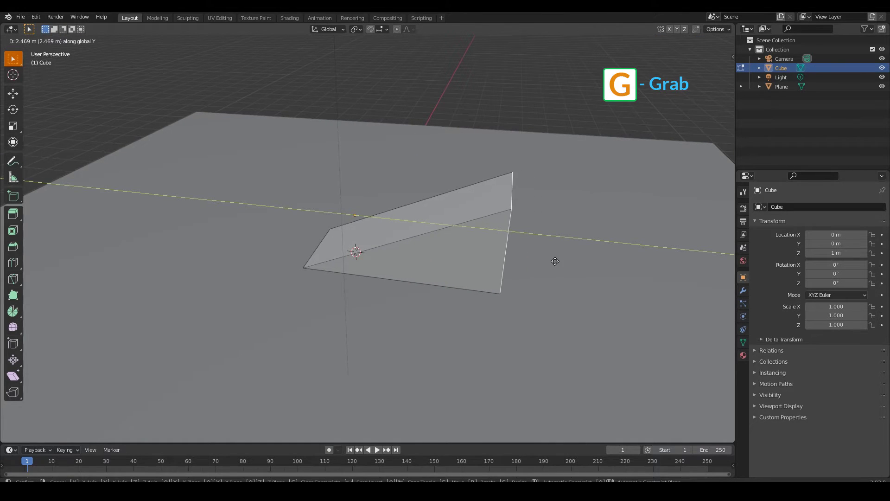
pyautogui.click(529, 261)
pyautogui.press('Tab')
pyautogui.hotkey('alt', 'a')
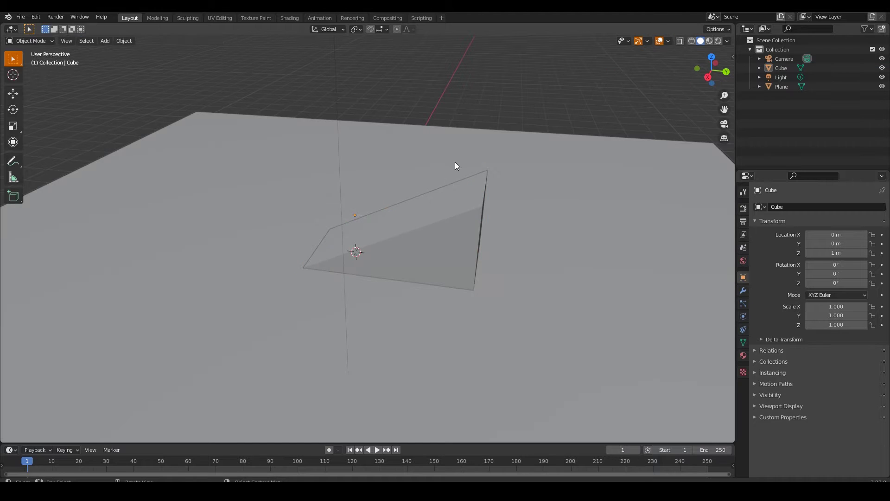
pyautogui.moveTo(457, 163); pyautogui.dragTo(435, 225, button='middle')
# Move the ramp along Y to 3.4137 m.
pyautogui.click(437, 215)
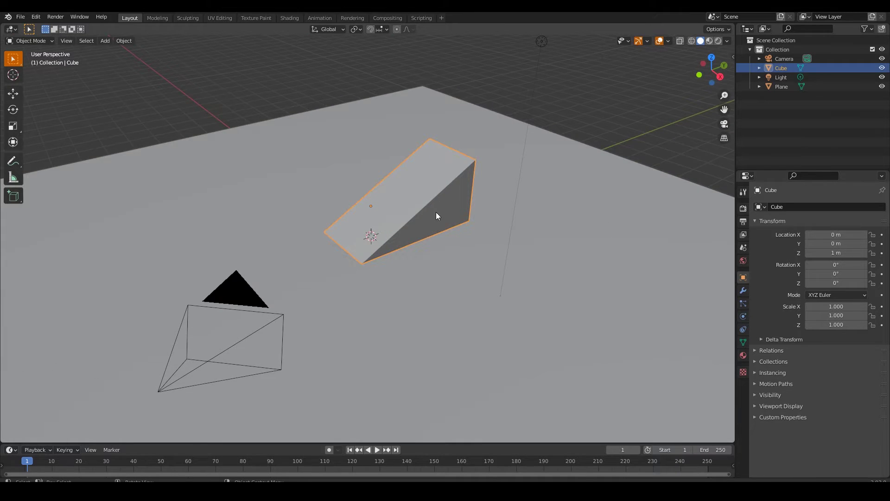
pyautogui.press('g')
pyautogui.press('y')
pyautogui.click(530, 190)
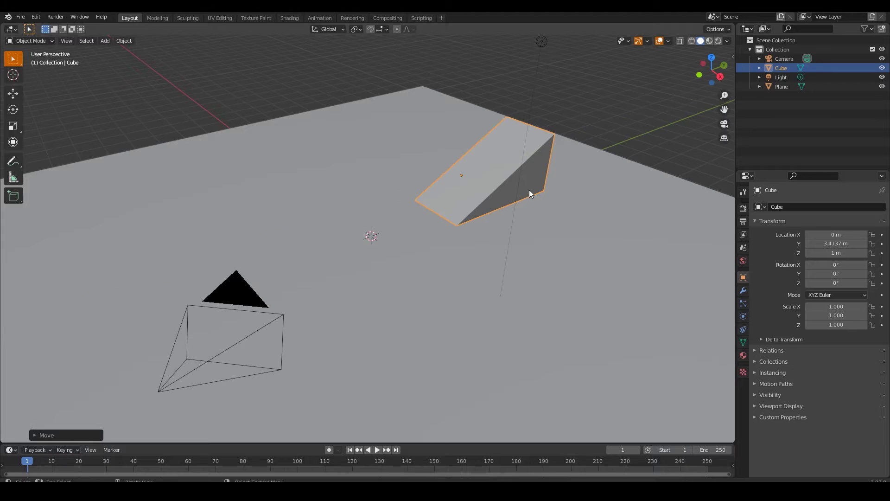
# Add a UV sphere with 18 segments.
pyautogui.hotkey('shift', 'a')
pyautogui.moveTo(316, 233)
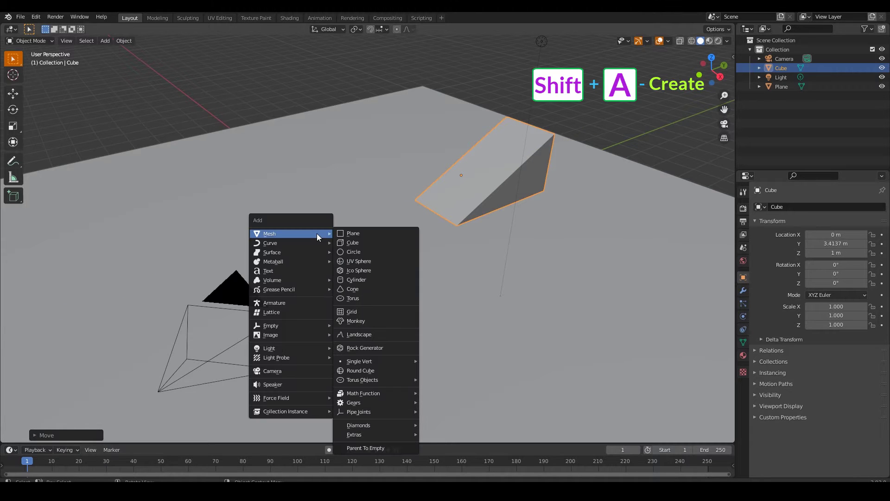
pyautogui.click(359, 260)
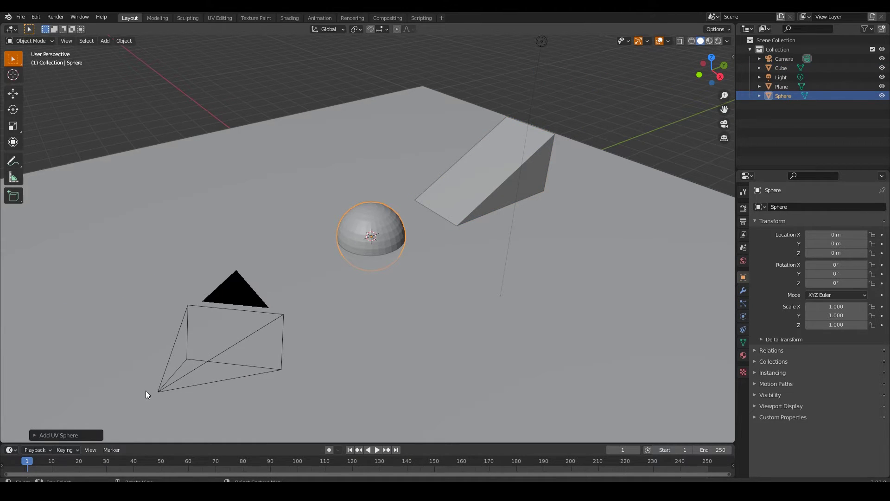
pyautogui.click(82, 435)
pyautogui.doubleClick(123, 334)
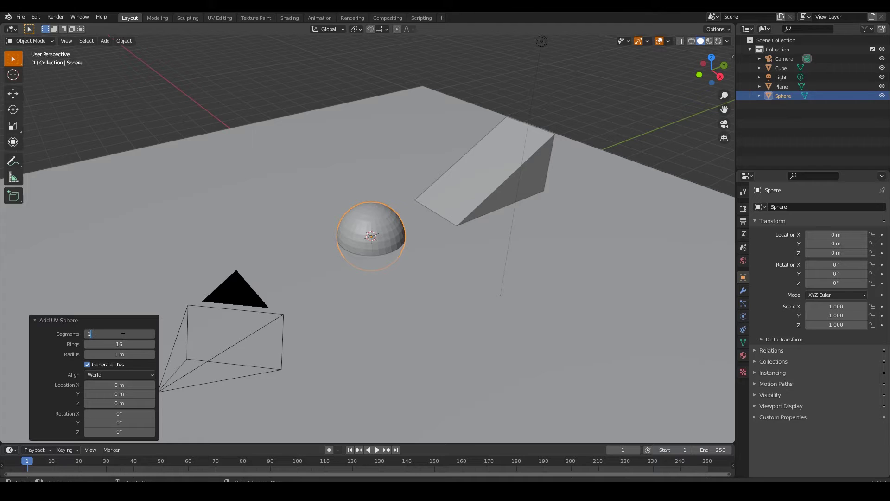
pyautogui.press('Return')
pyautogui.doubleClick(114, 343)
pyautogui.press('Return')
# Scale the sphere down to 0.601 and lift it 3.1785 m above the floor.
pyautogui.click(361, 235)
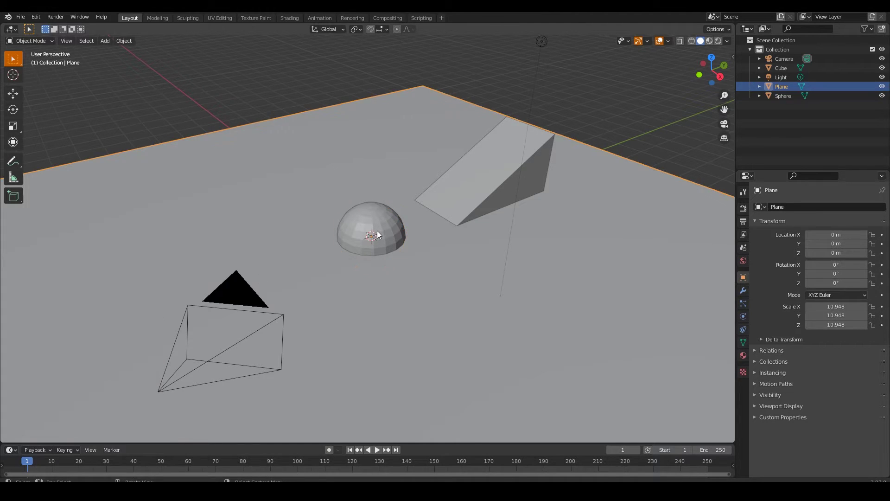
pyautogui.click(377, 231)
pyautogui.press('s')
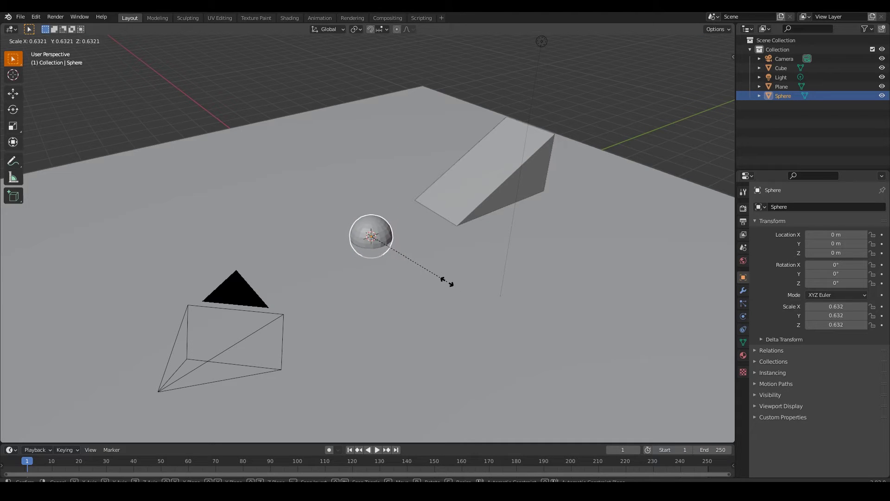
pyautogui.click(443, 280)
pyautogui.press('g')
pyautogui.press('z')
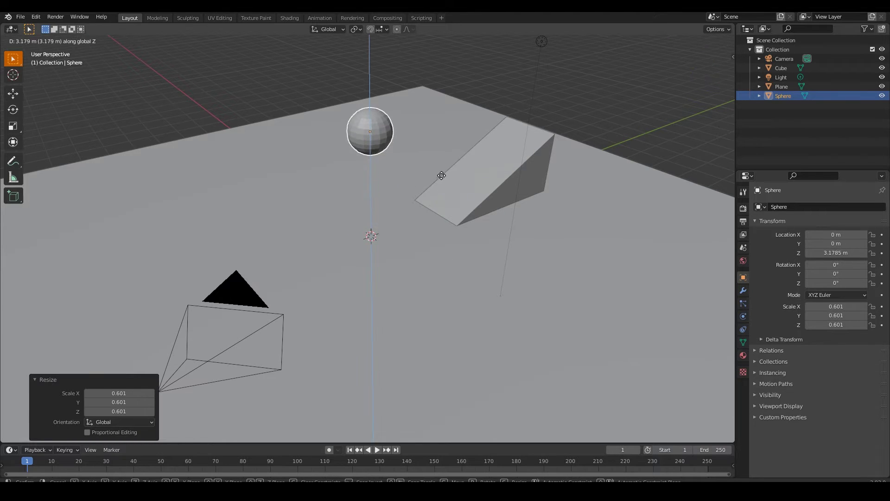
pyautogui.click(442, 175)
pyautogui.scroll(4, 375, 103)
pyautogui.keyDown('shift'); pyautogui.scroll(3, 398, 126); pyautogui.keyUp('shift')
pyautogui.hotkey('alt', 'a')
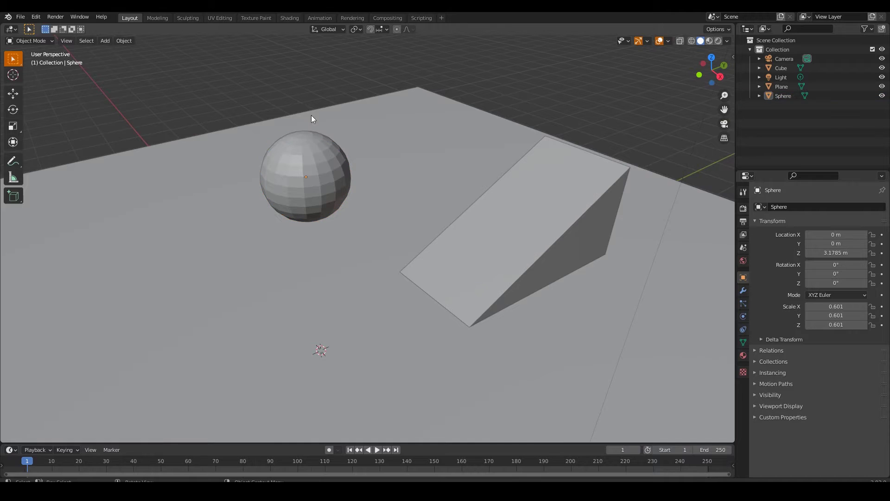
pyautogui.click(304, 183)
pyautogui.rightClick(305, 182)
# Shade the sphere smooth, shrink it to 0.464 and place it over the ramp's top end.
pyautogui.click(282, 179)
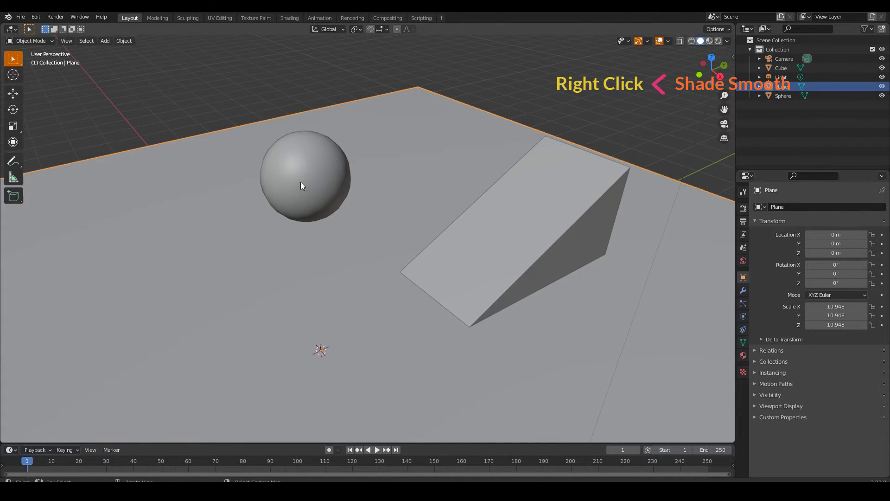
pyautogui.press('s')
pyautogui.click(386, 219)
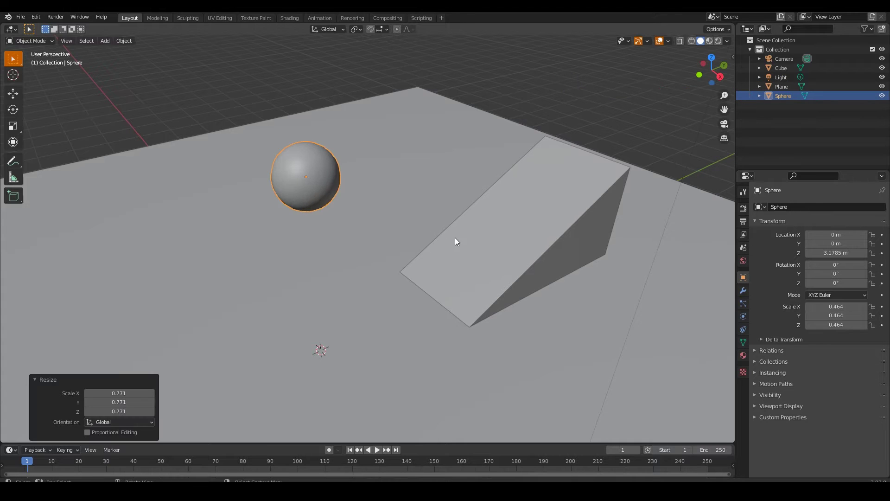
pyautogui.press('KP_7')
pyautogui.press('g')
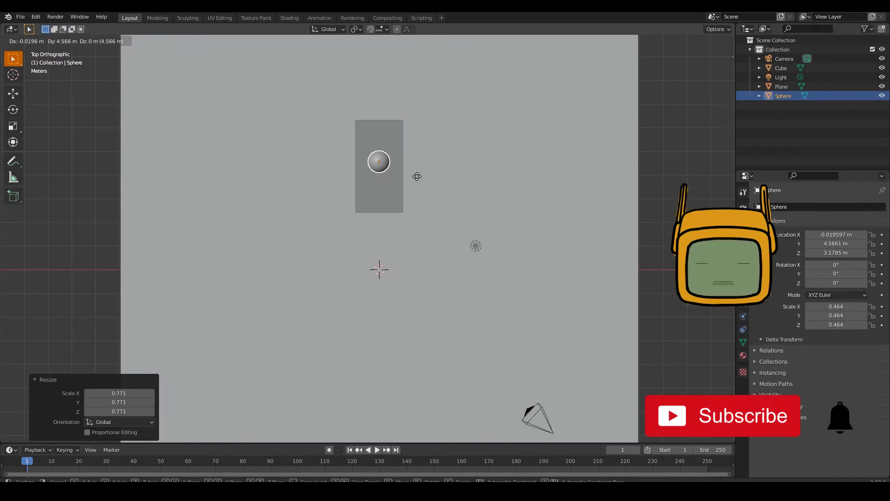
pyautogui.click(418, 157)
pyautogui.moveTo(418, 156); pyautogui.dragTo(462, 256, button='middle')
# Raise the ball to Z 4.4785 m above the ramp's high end.
pyautogui.press('g')
pyautogui.press('z')
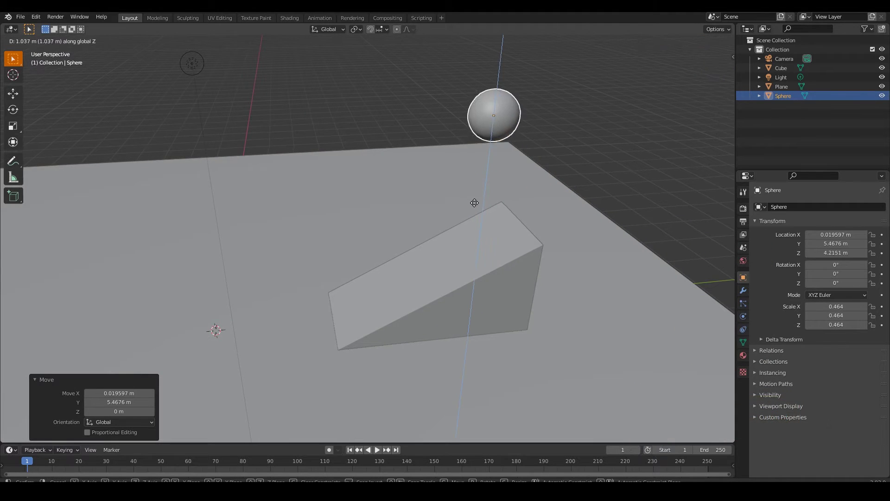
pyautogui.click(474, 189)
pyautogui.moveTo(473, 189); pyautogui.dragTo(478, 233, button='middle')
pyautogui.click(628, 134)
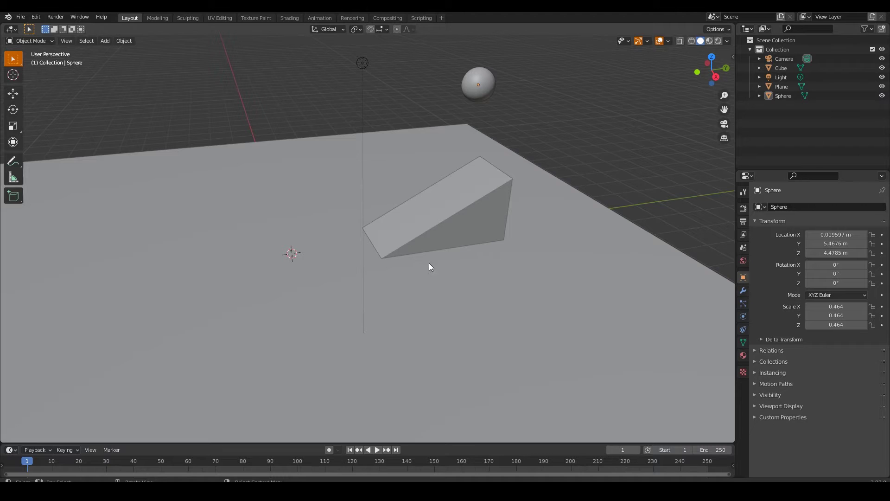
pyautogui.keyDown('shift'); pyautogui.moveTo(442, 281); pyautogui.dragTo(475, 279, button='middle'); pyautogui.keyUp('shift')
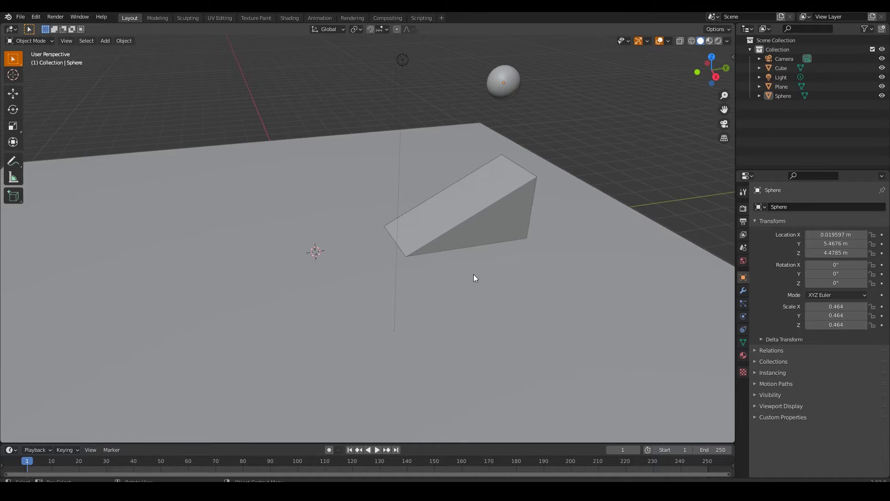
# Add a cylinder, rotate it 90° about Y and raise it 1 m.
pyautogui.hotkey('shift', 'a')
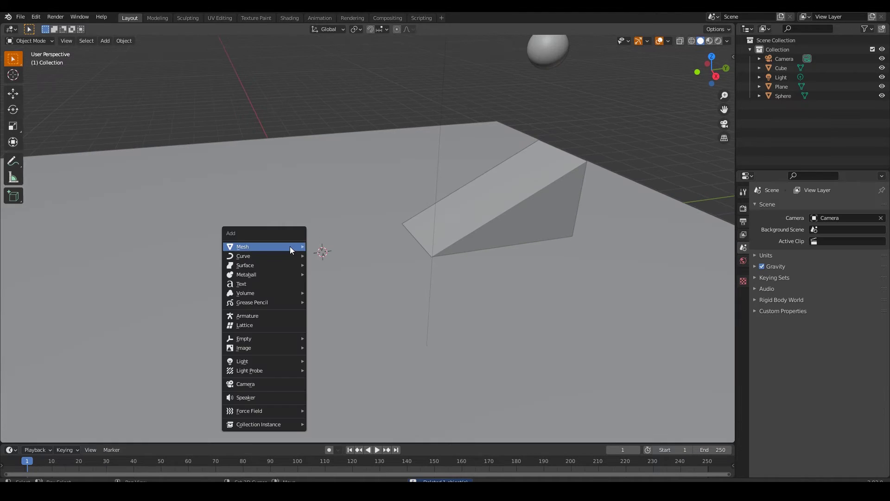
pyautogui.moveTo(289, 246)
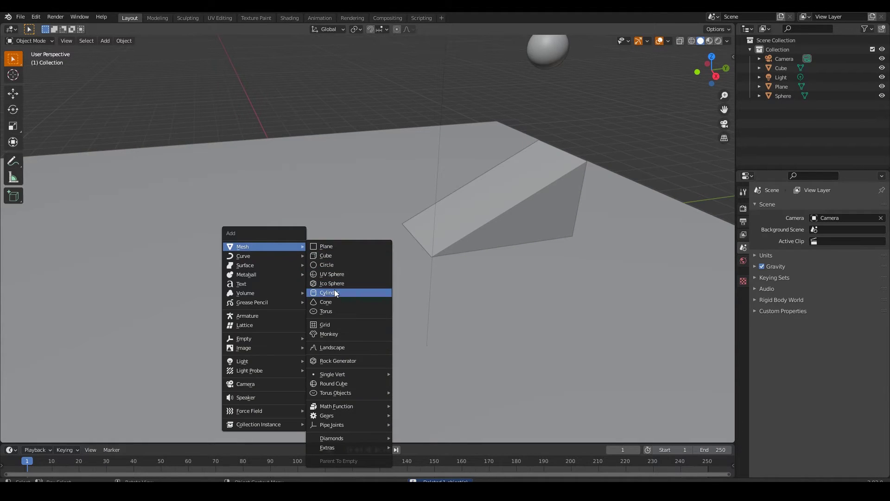
pyautogui.click(336, 293)
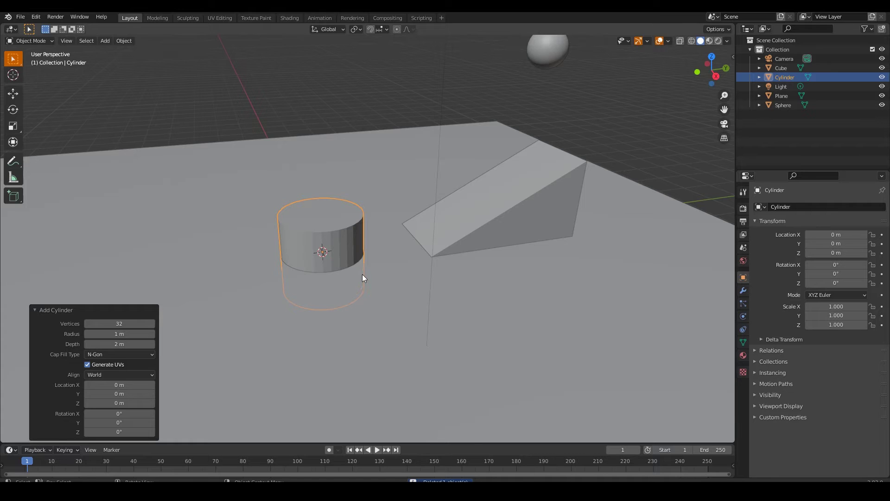
pyautogui.press('r')
pyautogui.write('y')
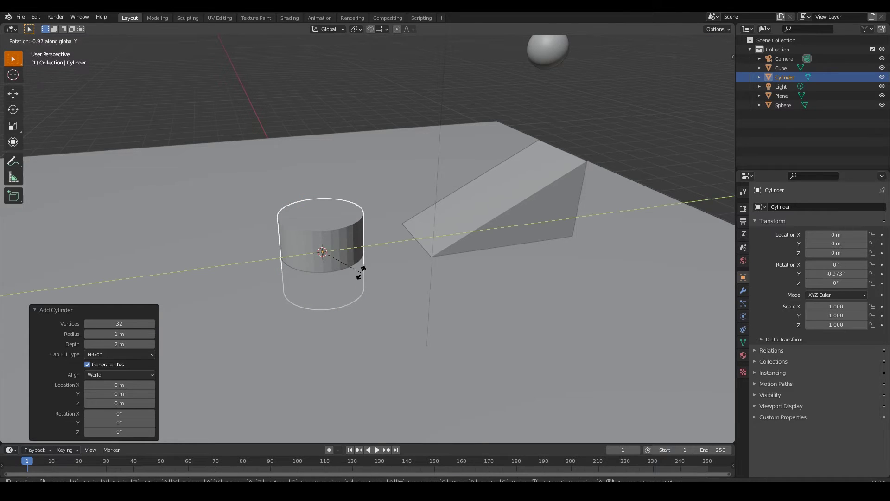
pyautogui.write('90')
pyautogui.press('Return')
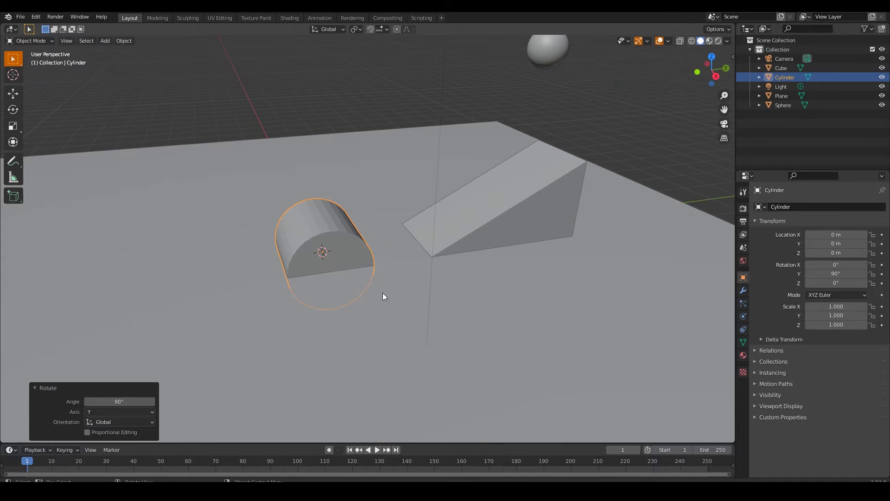
pyautogui.press('z')
pyautogui.click(381, 293)
pyautogui.write('gz1')
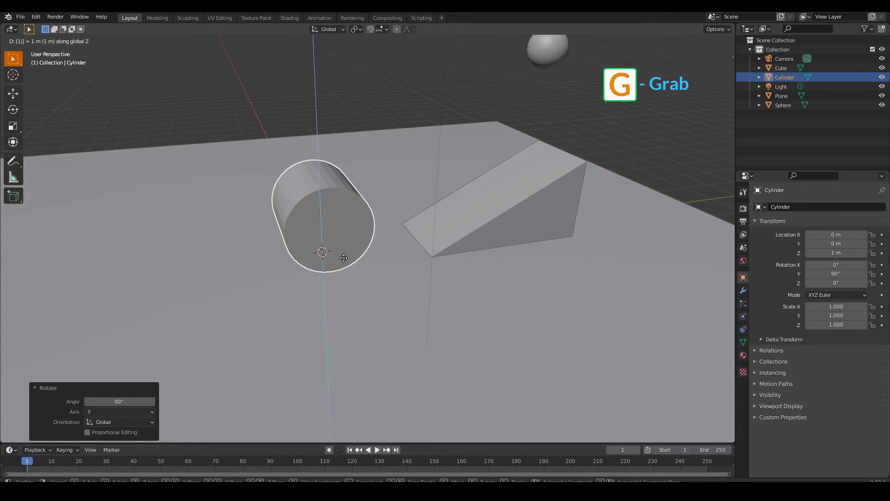
pyautogui.press('Return')
# Scale the cylinder to 0.472 and lower it to rest on the ground at Z 0.46698 m.
pyautogui.press('s')
pyautogui.click(367, 247)
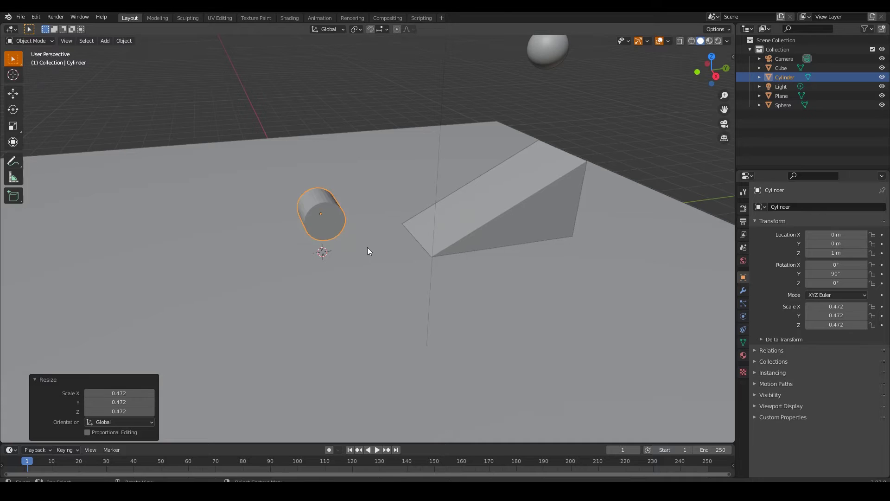
pyautogui.press('KP_1')
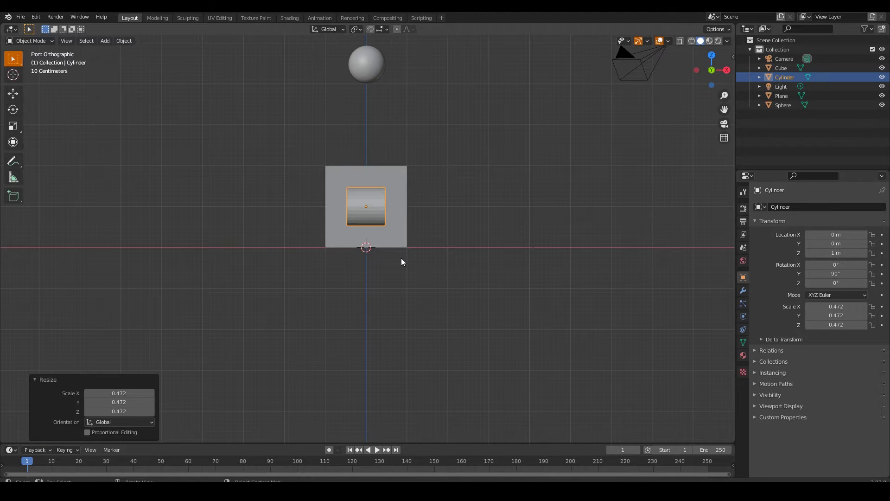
pyautogui.press('g')
pyautogui.press('z')
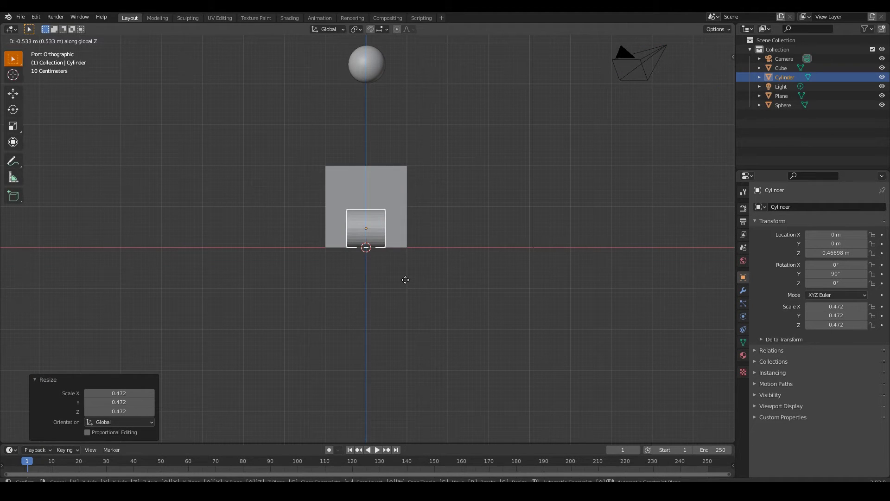
pyautogui.click(405, 280)
pyautogui.moveTo(405, 279); pyautogui.dragTo(376, 292, button='middle')
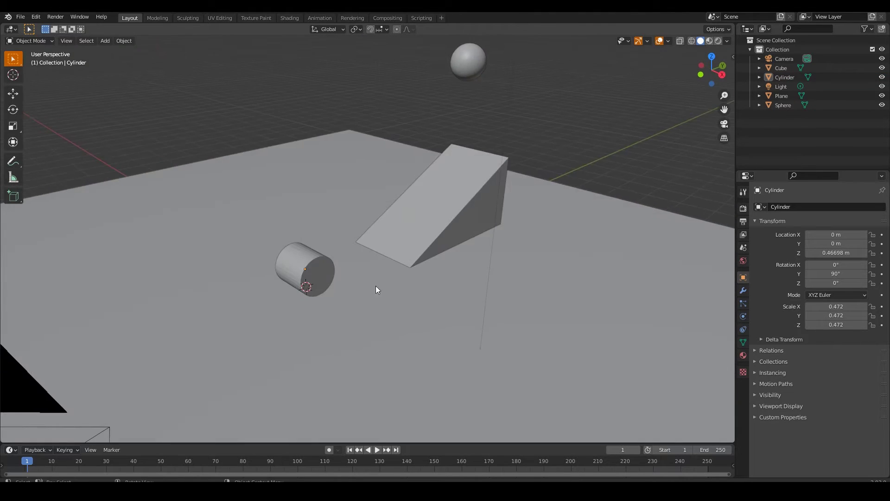
# Stretch the cylinder along X to 0.943, about double its length.
pyautogui.click(321, 275)
pyautogui.press('s')
pyautogui.press('x')
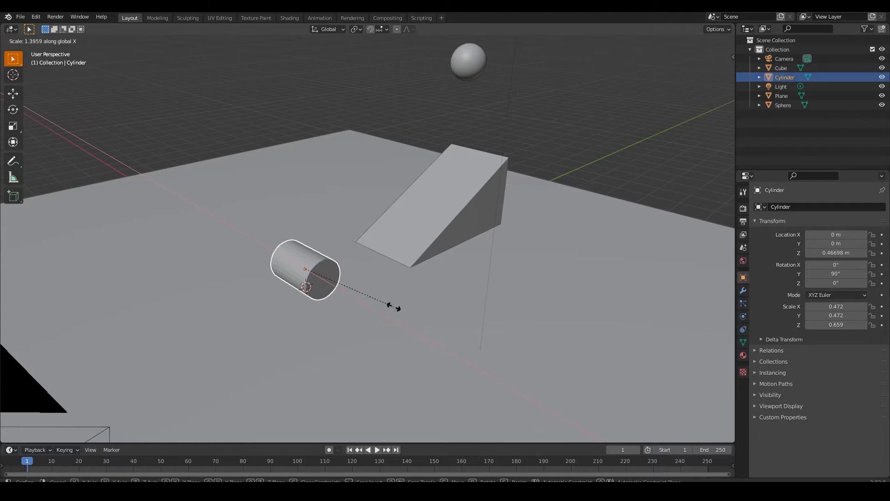
pyautogui.click(433, 318)
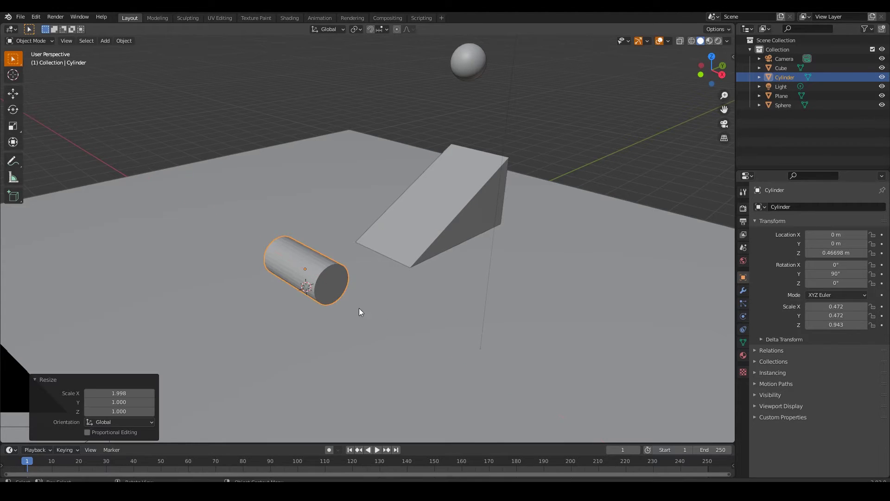
pyautogui.scroll(2, 359, 308)
pyautogui.moveTo(341, 303); pyautogui.dragTo(363, 269, button='middle')
# Inset the cylinder's end cap by 0.4183 m and delete the inner face to open a hole.
pyautogui.press('Tab')
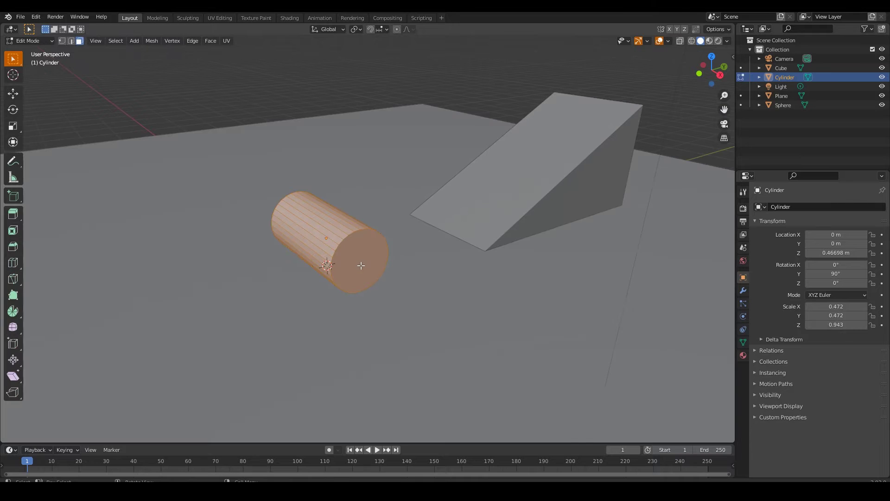
pyautogui.click(365, 264)
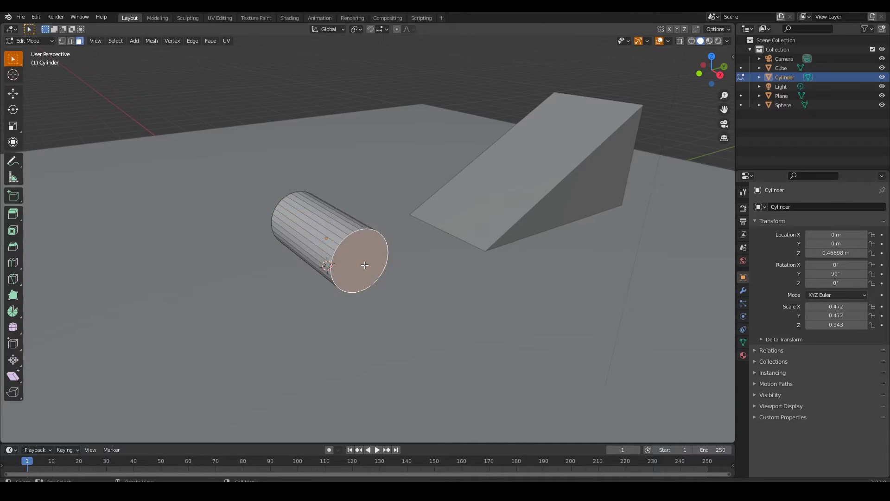
pyautogui.moveTo(362, 266); pyautogui.dragTo(387, 246, button='middle')
pyautogui.moveTo(447, 250); pyautogui.dragTo(427, 265, button='middle')
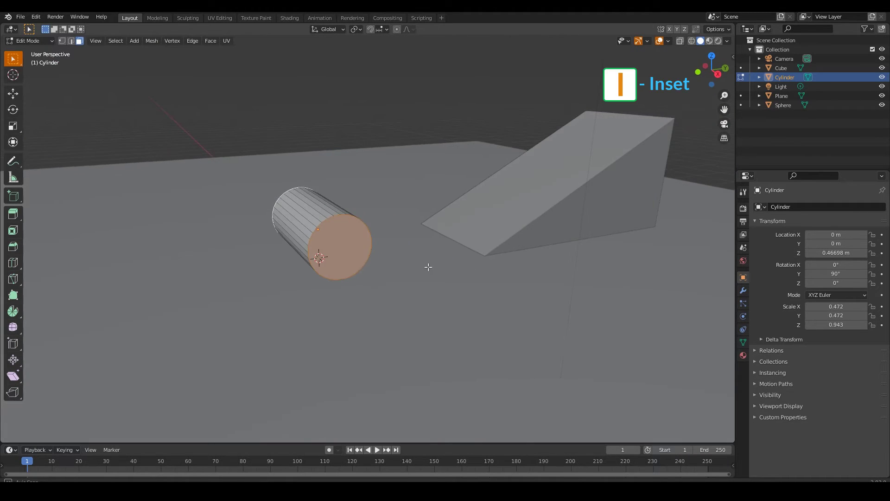
pyautogui.press('i')
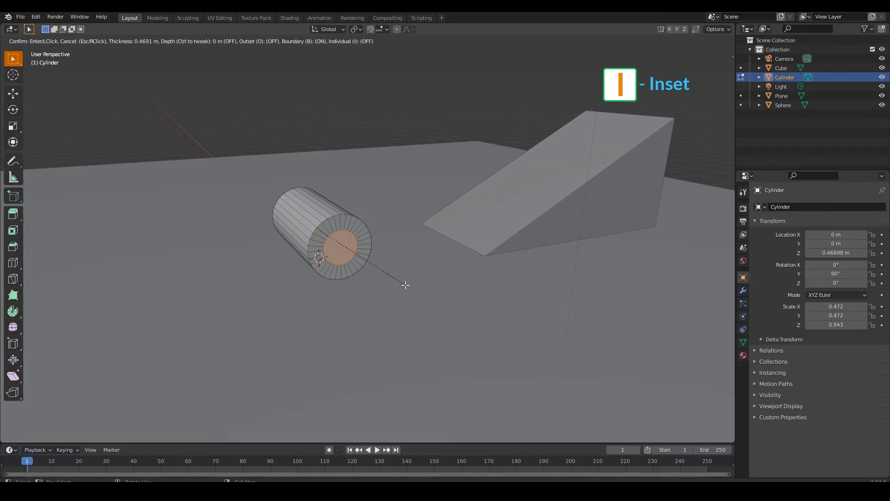
pyautogui.click(408, 285)
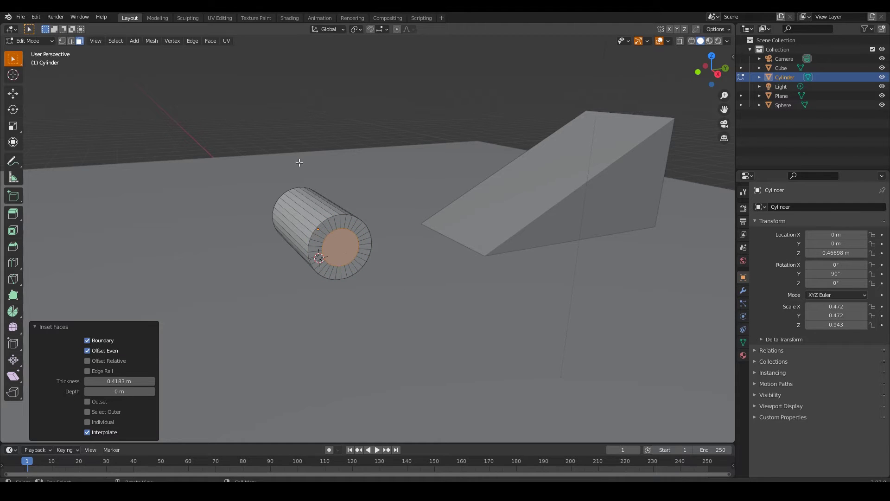
pyautogui.press('x')
pyautogui.click(293, 249)
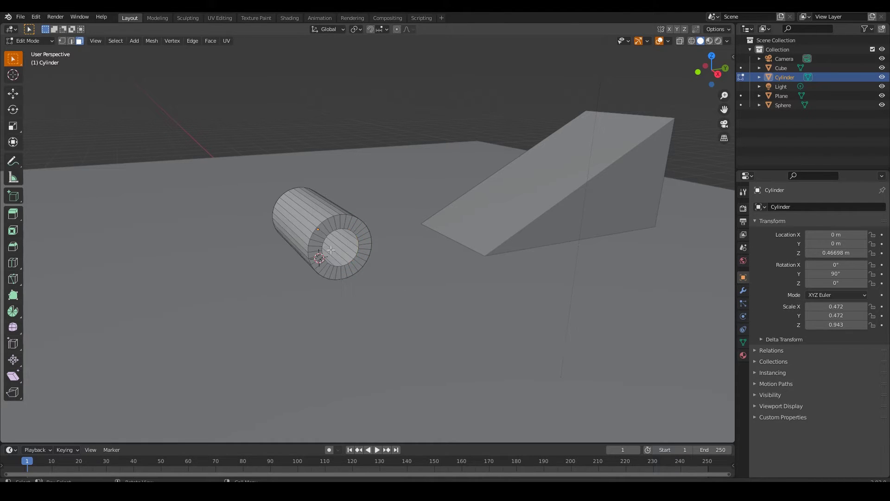
# Switch to edge select and pick the open end's edge loop.
pyautogui.press('2')
pyautogui.moveTo(350, 230); pyautogui.dragTo(381, 223, button='middle')
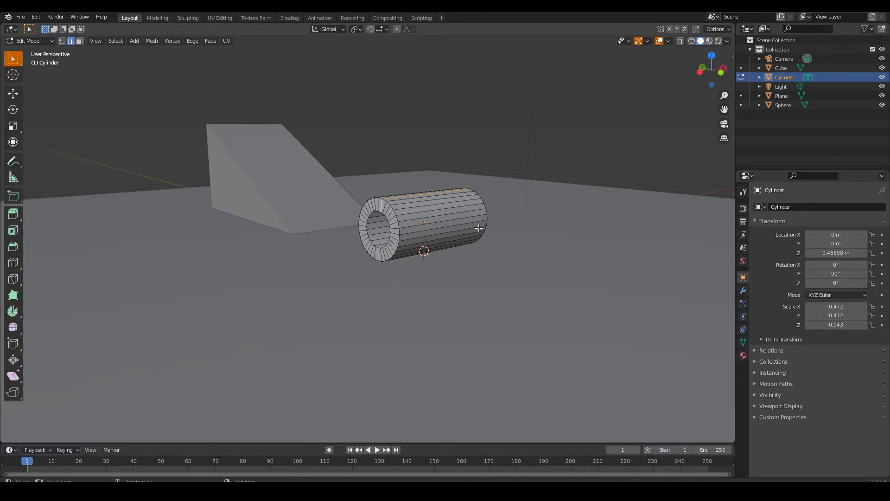
pyautogui.scroll(2, 396, 210)
pyautogui.keyDown('alt'); pyautogui.click(399, 207); pyautogui.keyUp('alt')
pyautogui.moveTo(399, 207); pyautogui.dragTo(377, 226, button='middle')
# Bridge the end edge loops into an inner tube wall and shade the tube smooth.
pyautogui.rightClick(377, 226)
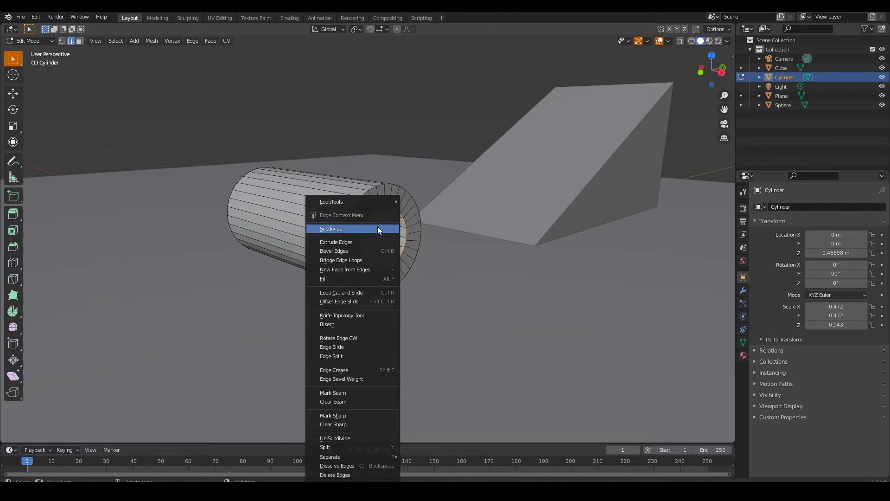
pyautogui.click(363, 259)
pyautogui.press('Tab')
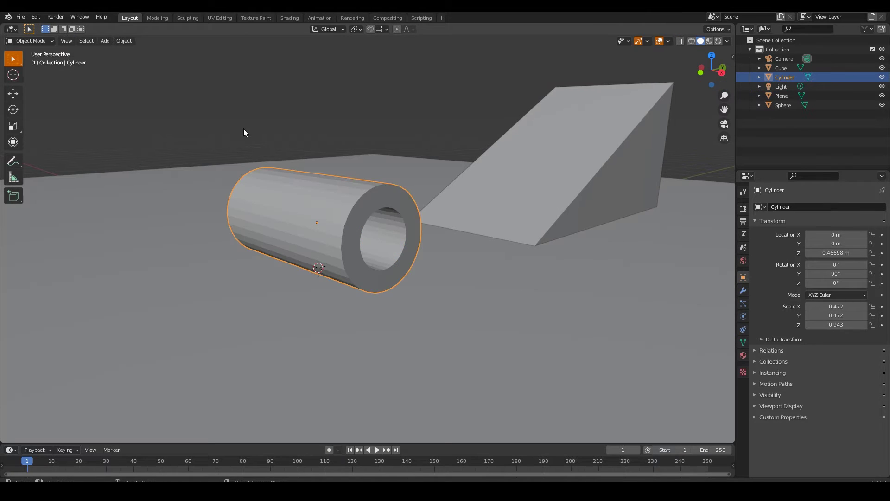
pyautogui.click(243, 129)
pyautogui.moveTo(453, 211); pyautogui.dragTo(348, 210, button='middle')
pyautogui.click(346, 211)
pyautogui.rightClick(346, 209)
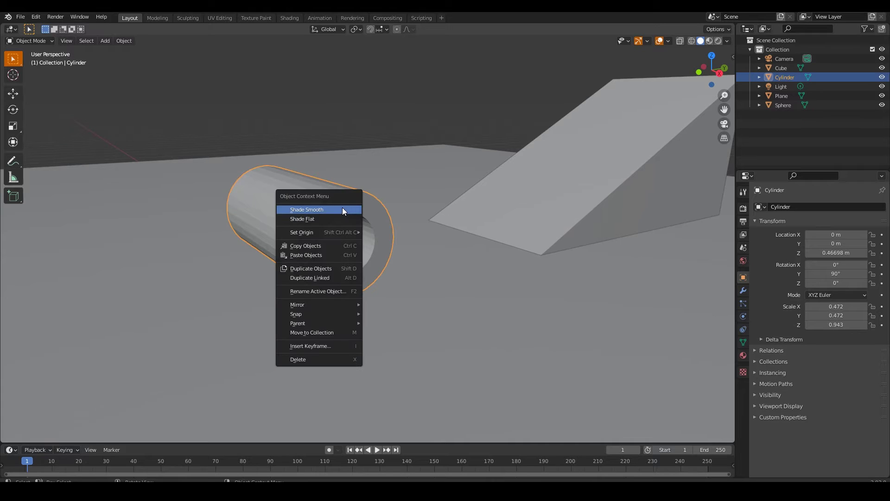
pyautogui.click(342, 208)
pyautogui.press('Tab')
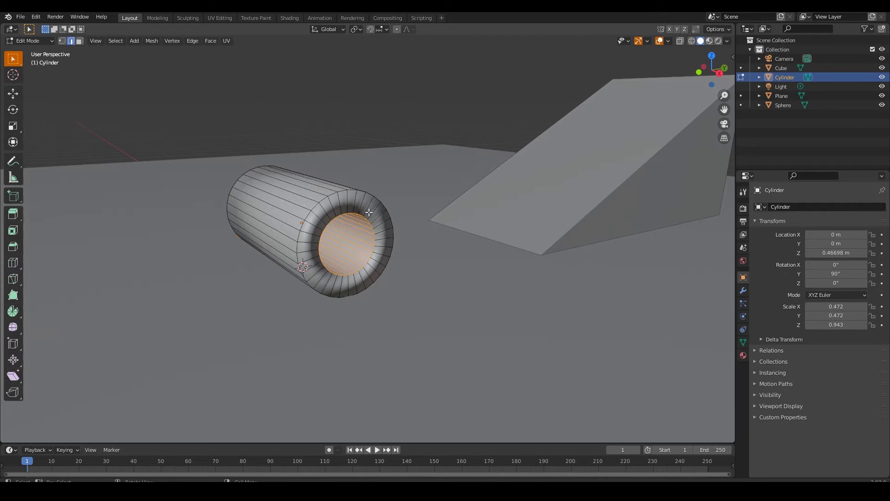
pyautogui.press('Tab')
# Enable Auto Smooth under Normals in the tube's mesh data properties.
pyautogui.click(343, 207)
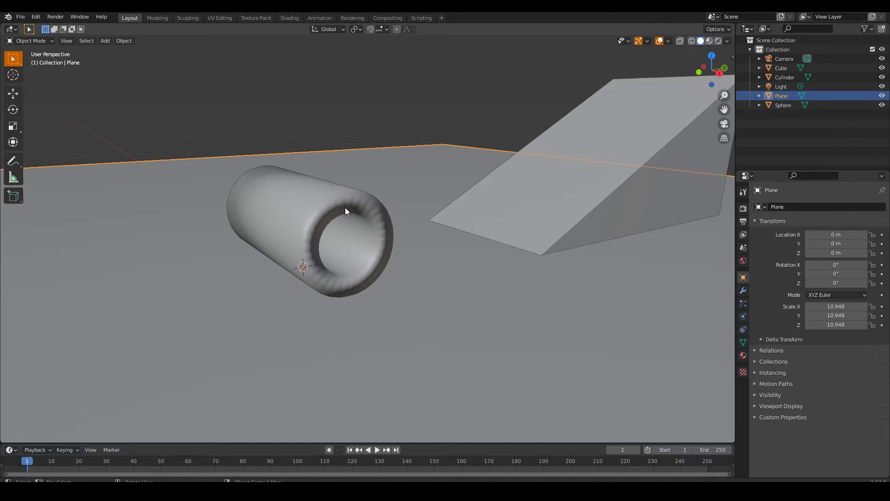
pyautogui.click(338, 208)
pyautogui.scroll(-1, 534, 277)
pyautogui.click(743, 342)
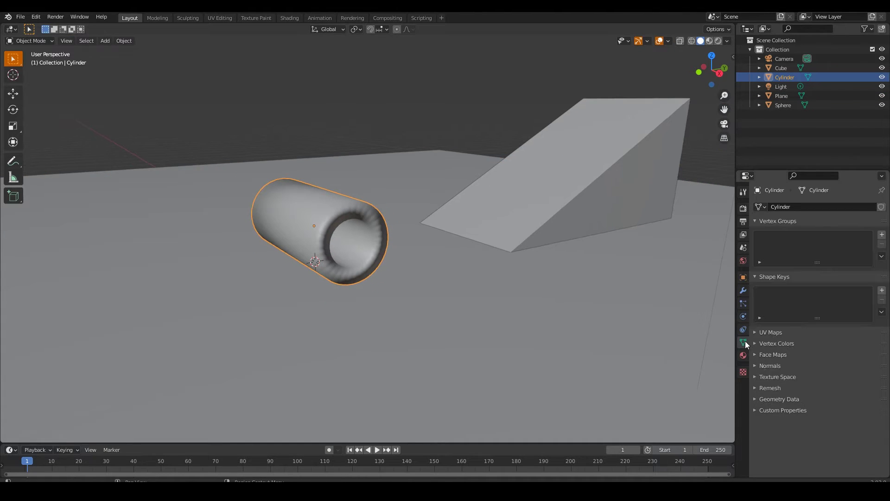
pyautogui.click(772, 366)
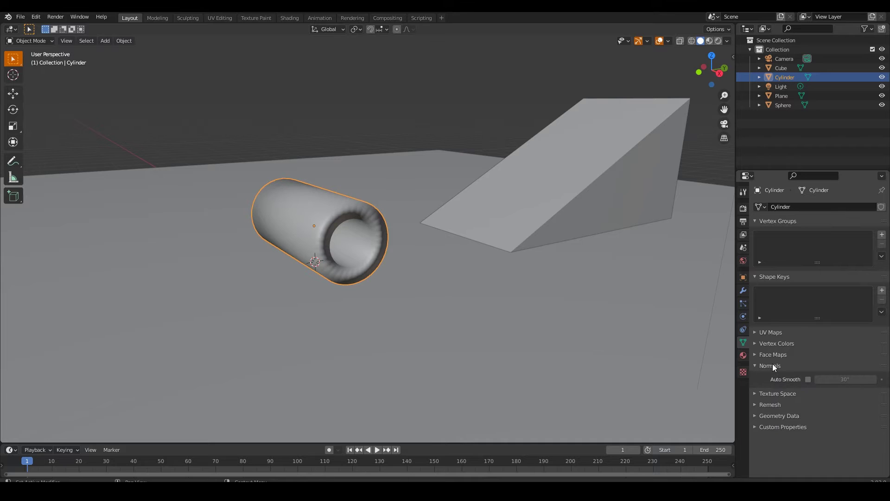
pyautogui.click(808, 380)
pyautogui.hotkey('alt', 'a')
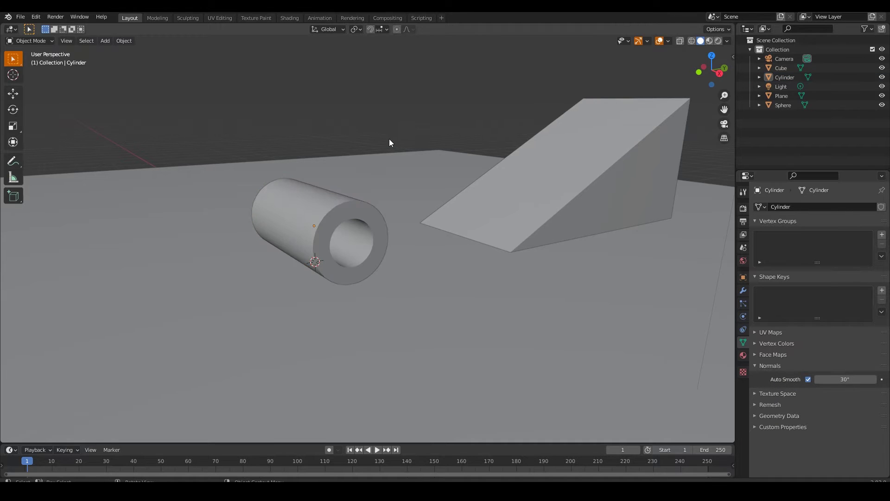
# Orbit to frame the whole scene and switch to the Shading workspace.
pyautogui.moveTo(388, 138); pyautogui.dragTo(402, 227, button='middle')
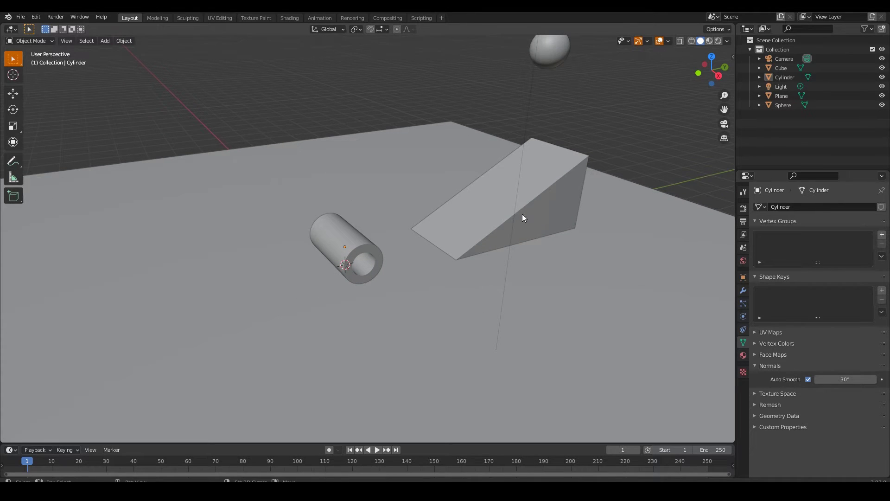
pyautogui.moveTo(522, 213); pyautogui.dragTo(509, 228, button='middle')
pyautogui.moveTo(580, 221)
pyautogui.mouseDown(button='middle')
pyautogui.moveTo(536, 240)
pyautogui.moveTo(560, 237)
pyautogui.moveTo(550, 227)
pyautogui.mouseUp(button='middle')
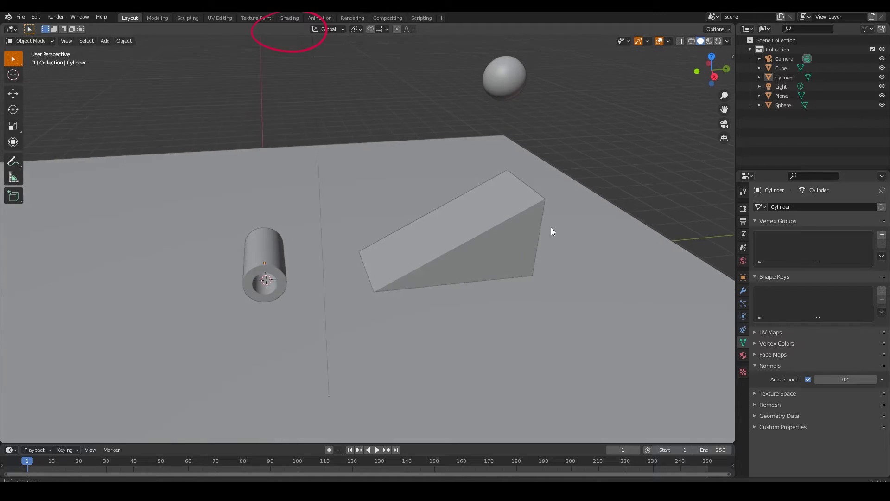
pyautogui.click(286, 19)
# Switch the viewport to rendered shading and open the render settings.
pyautogui.moveTo(539, 178)
pyautogui.mouseDown(button='middle')
pyautogui.moveTo(574, 188)
pyautogui.moveTo(544, 193)
pyautogui.mouseUp(button='middle')
pyautogui.click(718, 41)
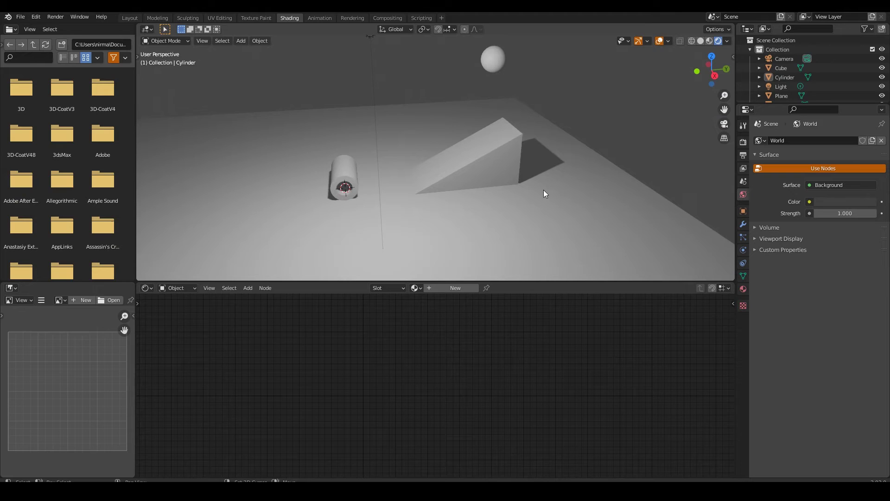
pyautogui.click(743, 143)
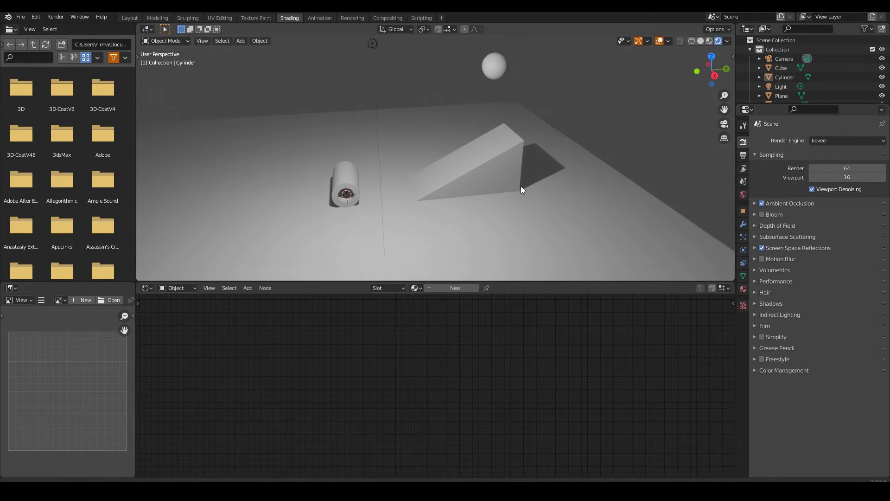
pyautogui.keyDown('shift'); pyautogui.moveTo(522, 185); pyautogui.dragTo(527, 199, button='middle'); pyautogui.keyUp('shift')
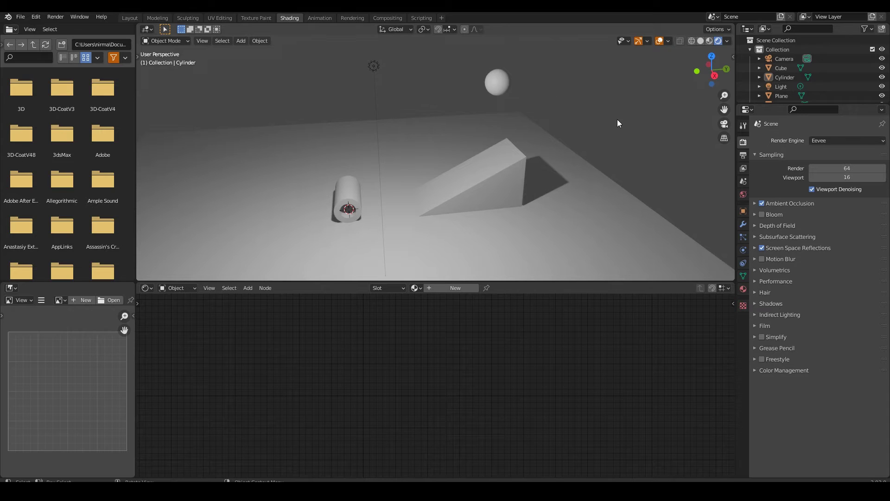
# Rename the sphere's material to 'Ball' and set its base colour to orange-yellow.
pyautogui.click(498, 83)
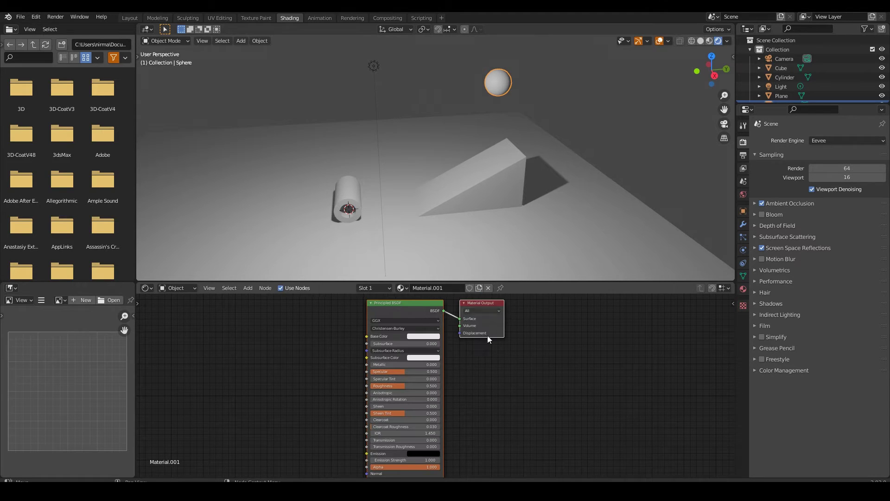
pyautogui.moveTo(488, 339); pyautogui.dragTo(498, 345, button='middle')
pyautogui.doubleClick(448, 288)
pyautogui.write('B')
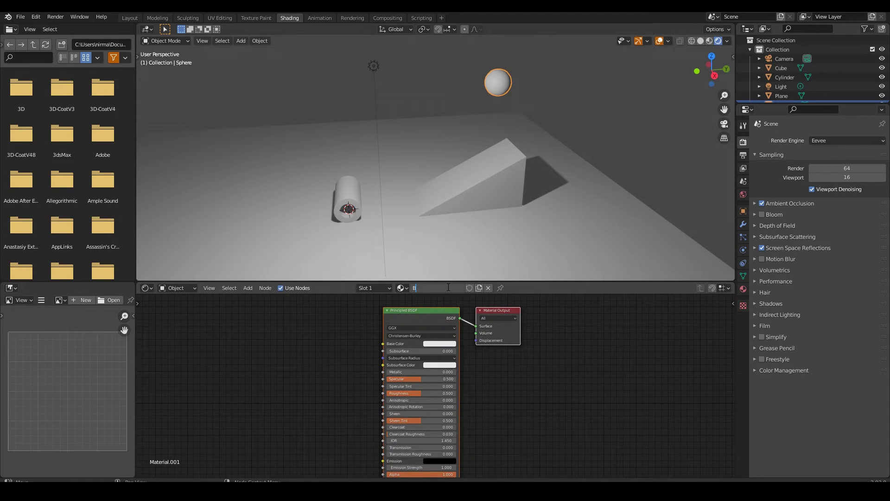
pyautogui.write('all')
pyautogui.press('Return')
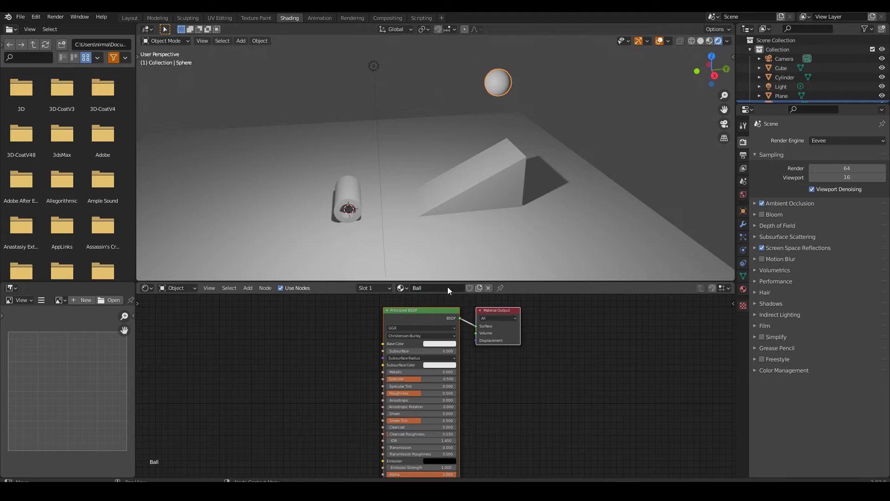
pyautogui.click(437, 344)
pyautogui.moveTo(450, 284); pyautogui.dragTo(441, 287)
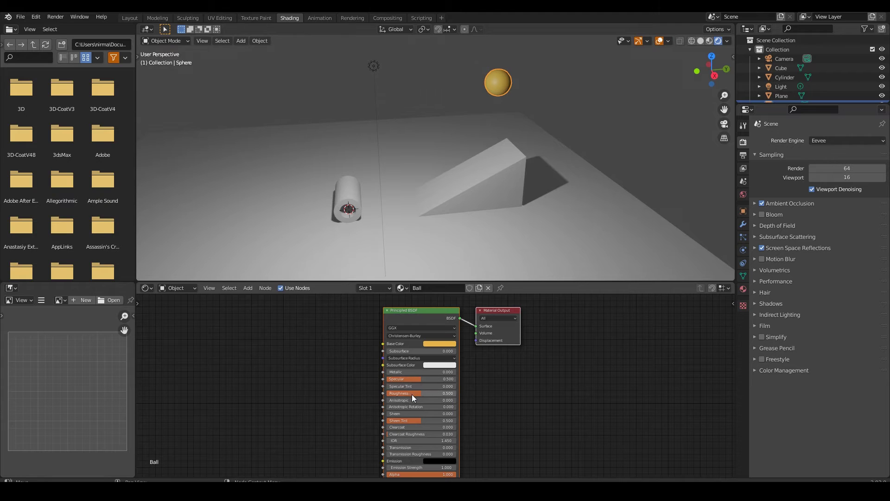
pyautogui.click(483, 188)
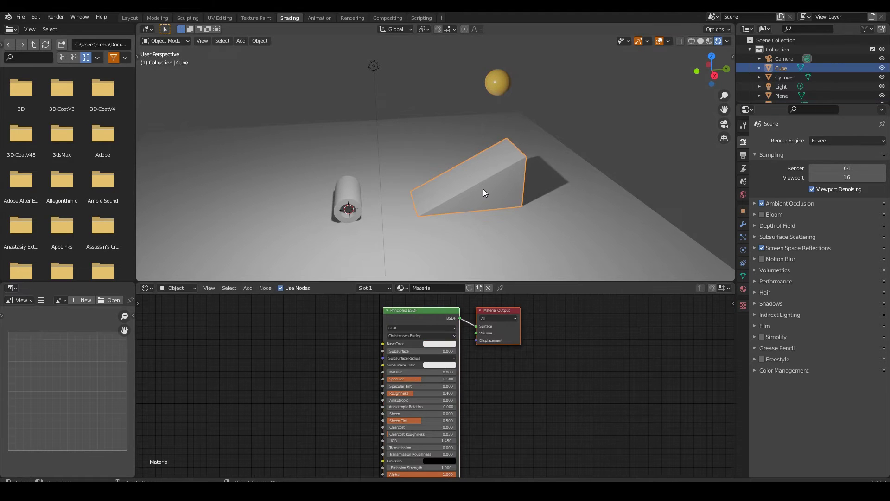
# Set the ramp's base colour to blue.
pyautogui.scroll(3, 483, 194)
pyautogui.keyDown('shift'); pyautogui.moveTo(484, 199); pyautogui.dragTo(497, 240, button='middle'); pyautogui.keyUp('shift')
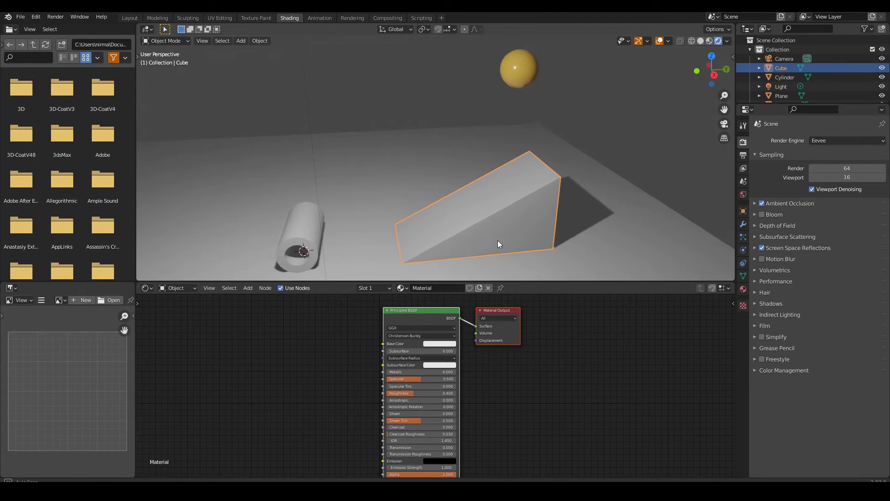
pyautogui.click(438, 343)
pyautogui.click(458, 268)
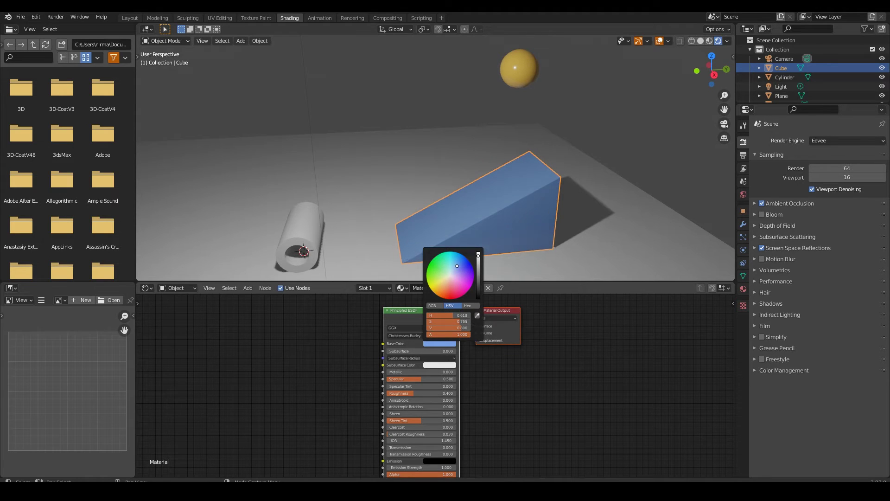
pyautogui.click(408, 260)
# Give the ground plane a new material with a light blue base colour.
pyautogui.click(431, 287)
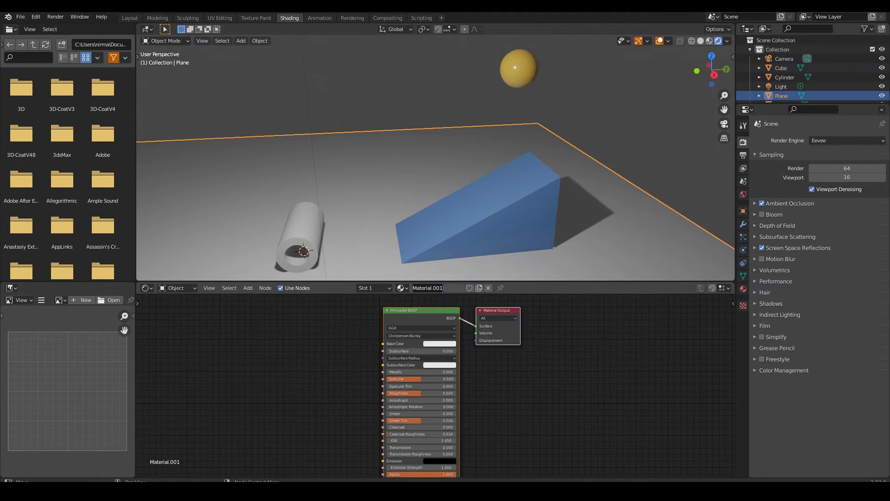
pyautogui.click(443, 288)
pyautogui.click(436, 343)
pyautogui.moveTo(446, 283); pyautogui.dragTo(453, 267)
# Colour the tube pale yellow and lower its roughness to 0.118.
pyautogui.click(308, 222)
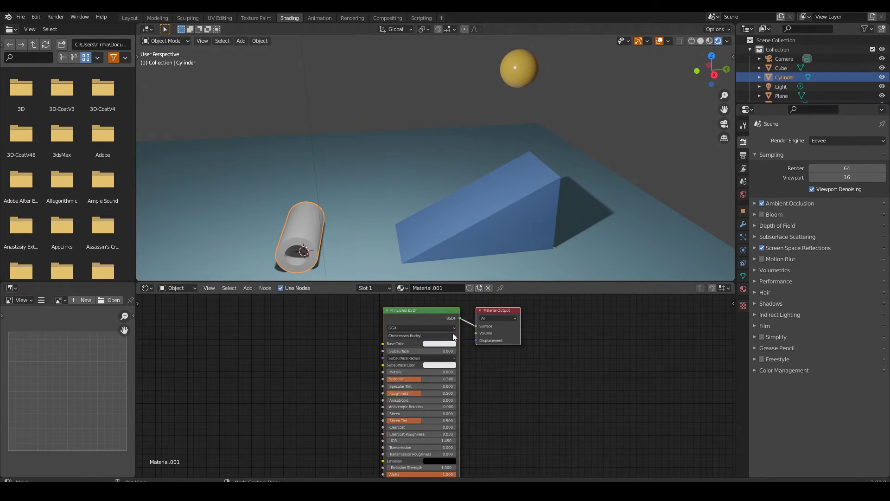
pyautogui.click(441, 344)
pyautogui.moveTo(449, 277)
pyautogui.mouseDown()
pyautogui.moveTo(442, 271)
pyautogui.moveTo(456, 283)
pyautogui.moveTo(435, 288)
pyautogui.mouseUp()
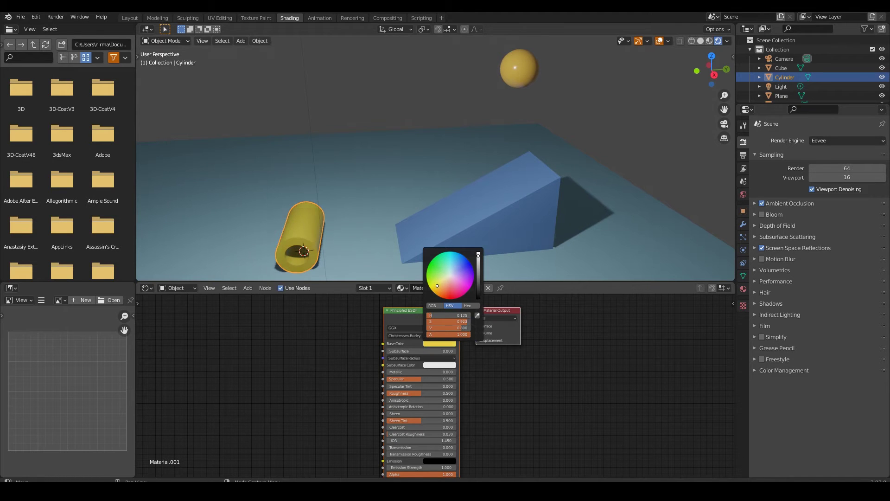
pyautogui.moveTo(438, 393); pyautogui.dragTo(399, 393)
pyautogui.click(366, 105)
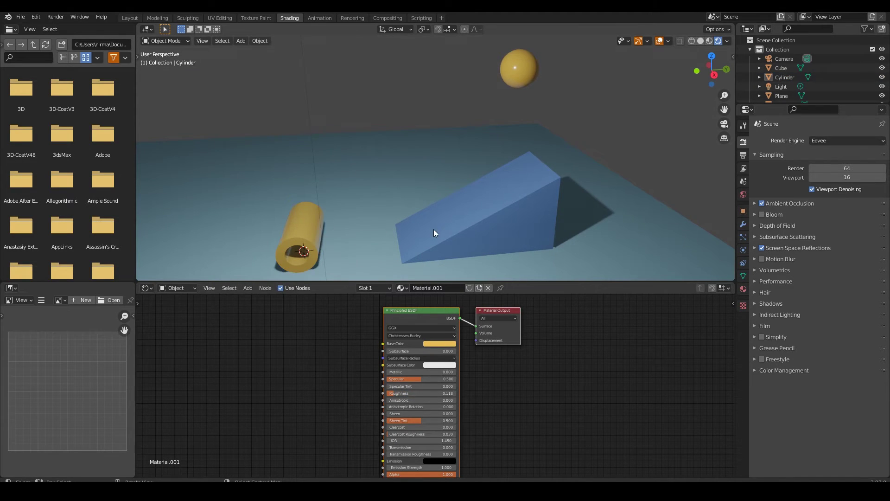
pyautogui.moveTo(435, 232)
pyautogui.mouseDown(button='middle')
pyautogui.moveTo(484, 198)
pyautogui.moveTo(375, 219)
pyautogui.moveTo(416, 177)
pyautogui.mouseUp(button='middle')
pyautogui.click(374, 219)
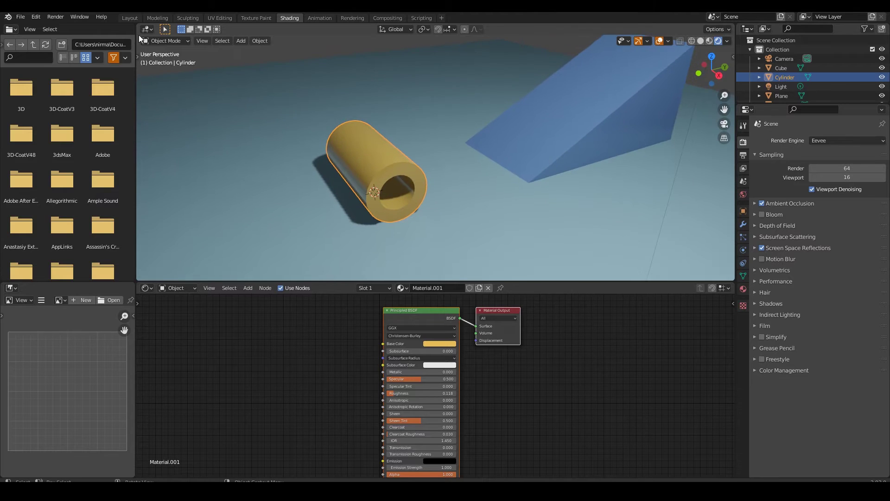
pyautogui.click(129, 18)
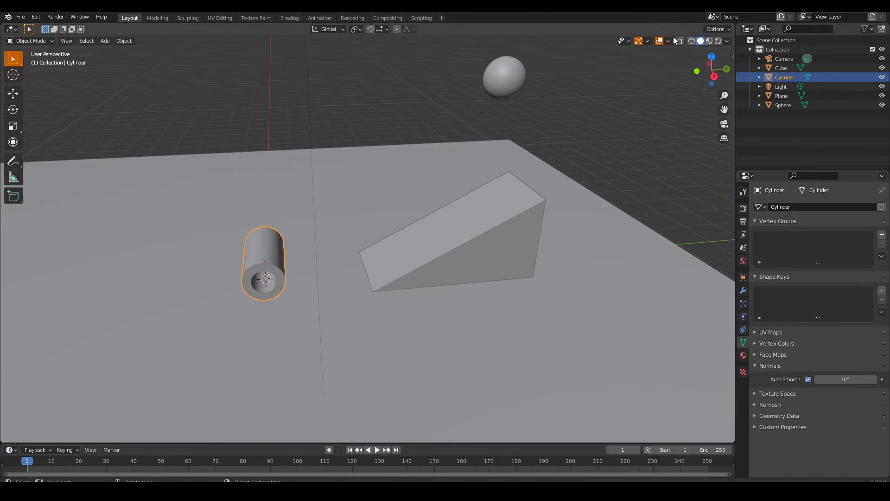
# Switch to Rendered shading and bevel the outer rim edges of the tube's open end in Edit Mode.
pyautogui.click(718, 41)
pyautogui.moveTo(384, 232)
pyautogui.mouseDown(button='middle')
pyautogui.moveTo(355, 255)
pyautogui.moveTo(336, 243)
pyautogui.mouseUp(button='middle')
pyautogui.scroll(3, 355, 255)
pyautogui.press('Tab')
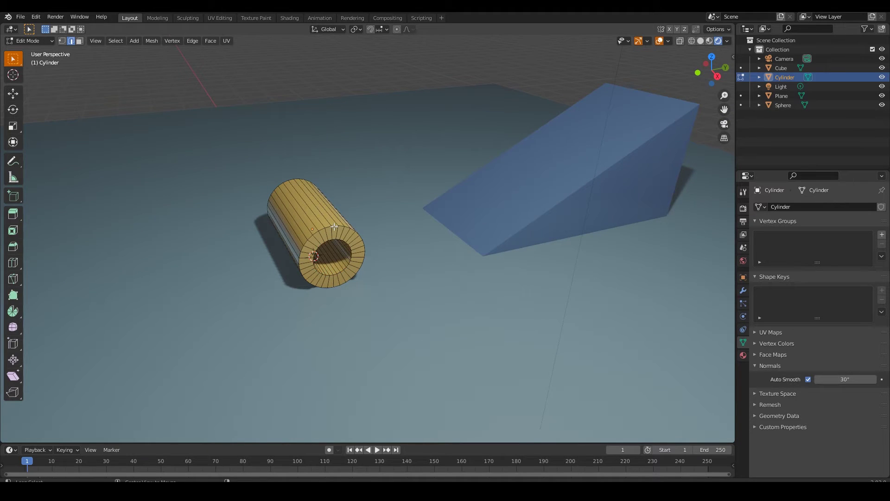
pyautogui.moveTo(238, 258); pyautogui.dragTo(382, 256, button='middle')
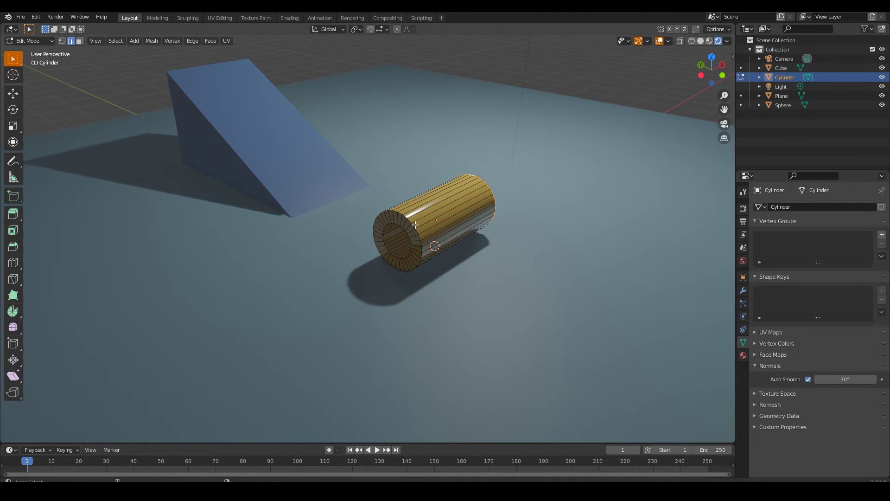
pyautogui.moveTo(415, 225); pyautogui.dragTo(349, 255, button='middle')
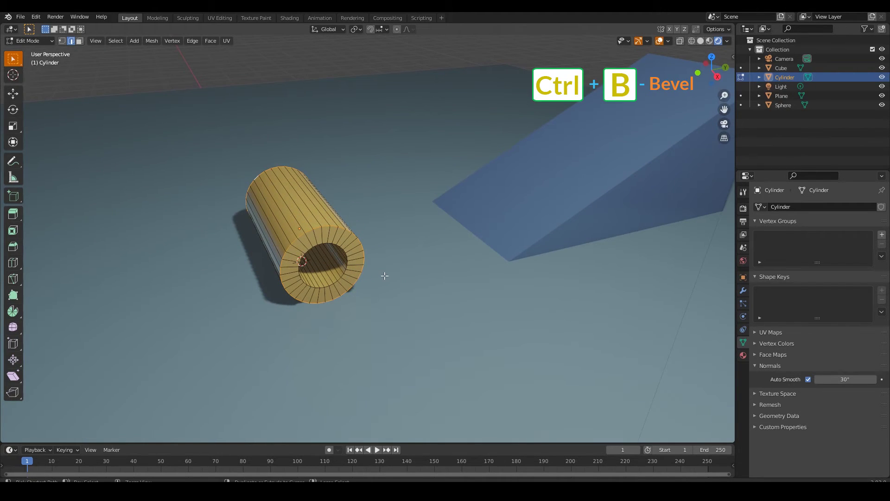
pyautogui.hotkey('ctrl', 'b')
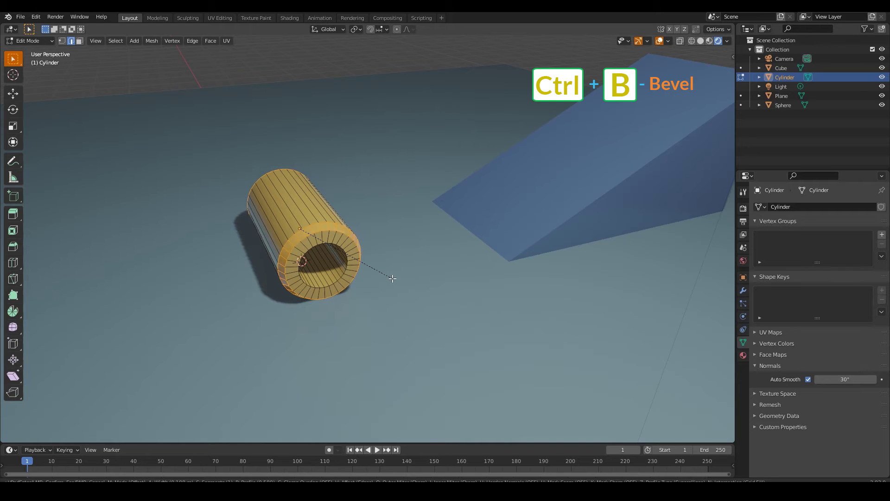
pyautogui.click(393, 278)
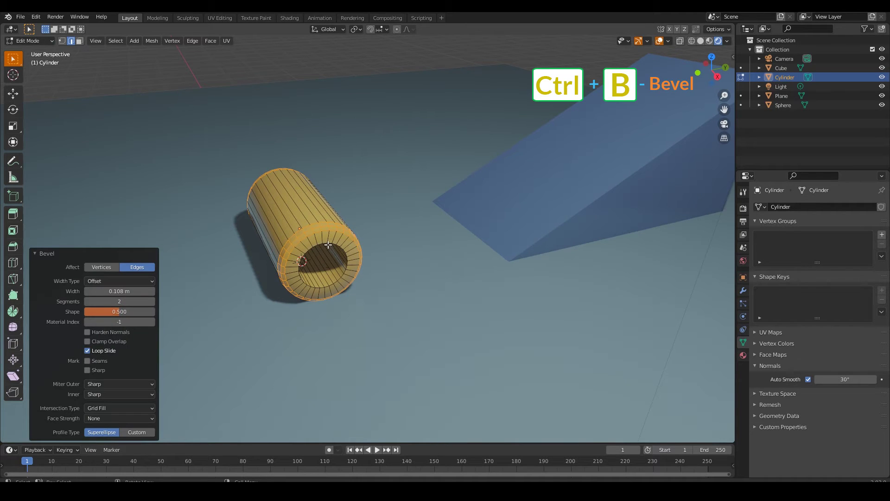
# Select the hole's inner edge loop, bevel it, and return to Object Mode.
pyautogui.moveTo(308, 258); pyautogui.dragTo(455, 255, button='middle')
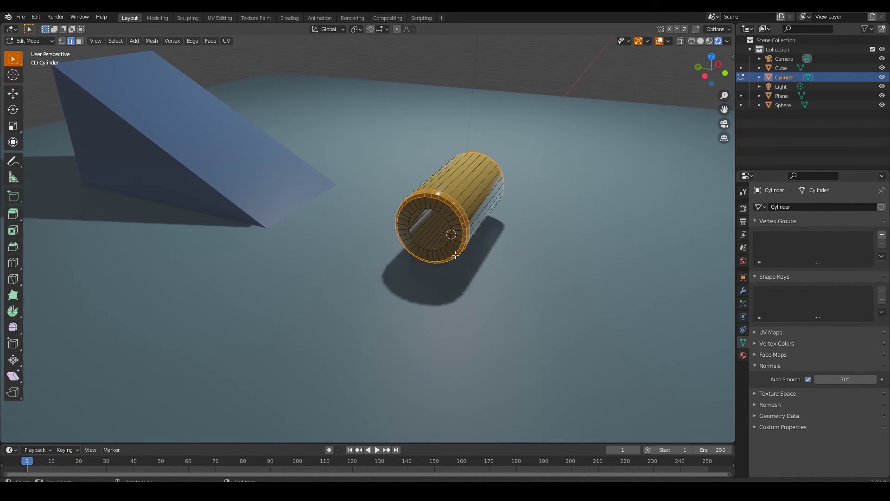
pyautogui.click(430, 210)
pyautogui.moveTo(430, 210); pyautogui.dragTo(349, 212, button='middle')
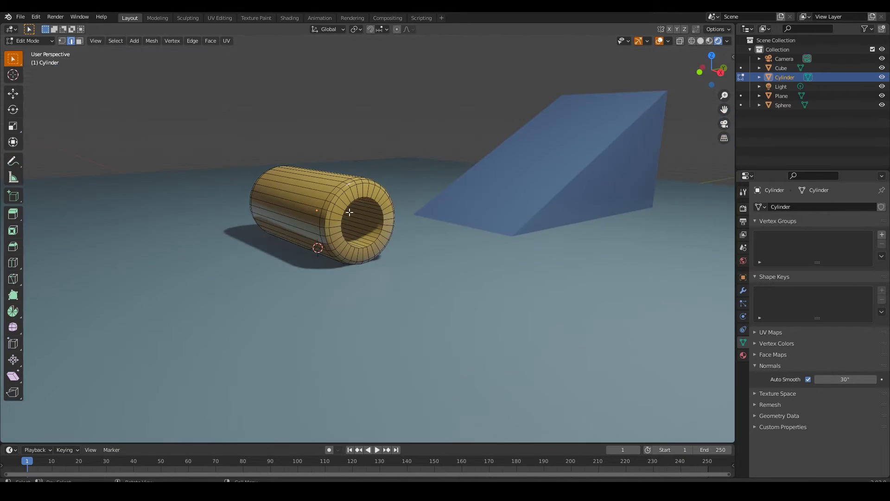
pyautogui.keyDown('alt'); pyautogui.click(372, 203); pyautogui.keyUp('alt')
pyautogui.hotkey('ctrl', 'b')
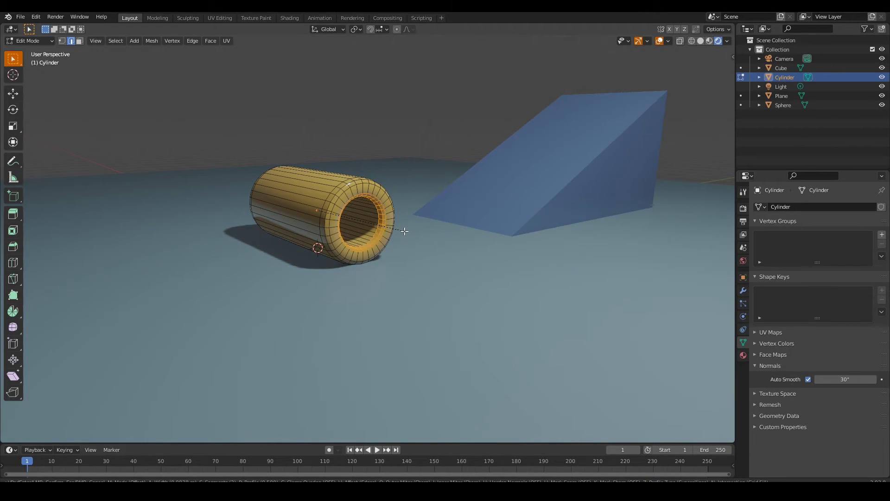
pyautogui.click(404, 231)
pyautogui.press('Tab')
pyautogui.moveTo(235, 135); pyautogui.dragTo(416, 266, button='middle')
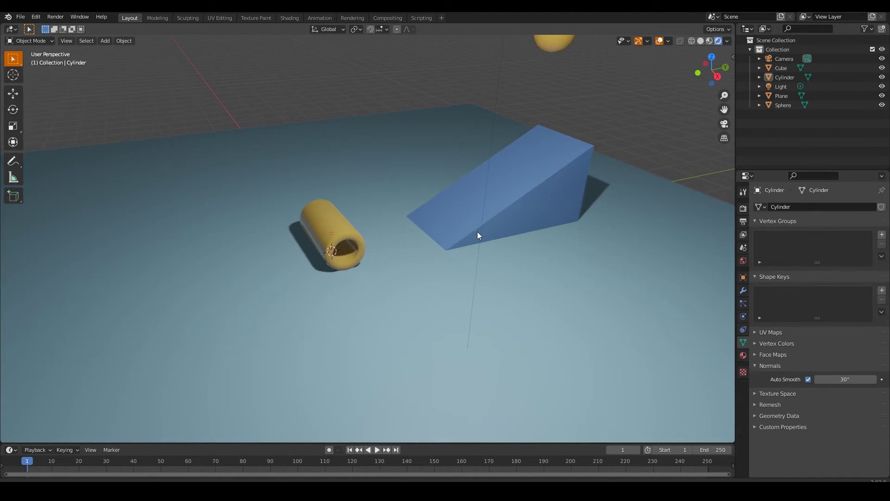
# Select the yellow ball and enable Soft Body physics.
pyautogui.moveTo(479, 235); pyautogui.dragTo(561, 214, button='middle')
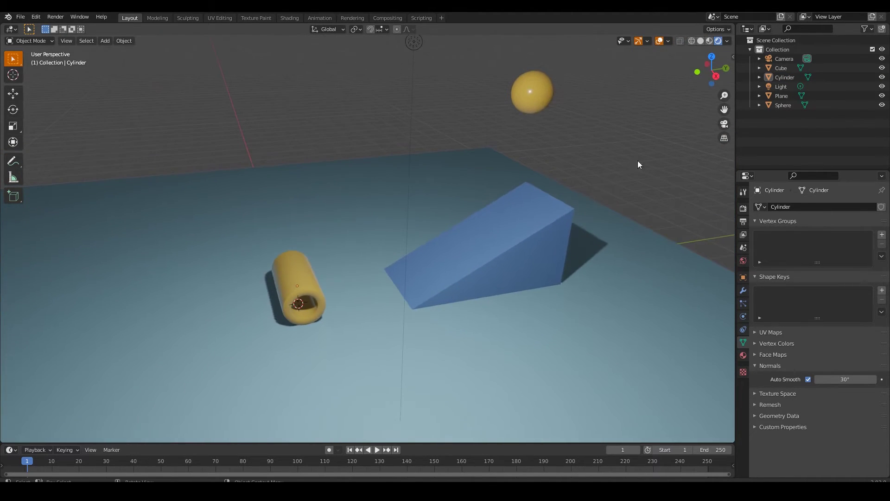
pyautogui.moveTo(638, 164); pyautogui.dragTo(510, 212, button='middle')
pyautogui.click(509, 217)
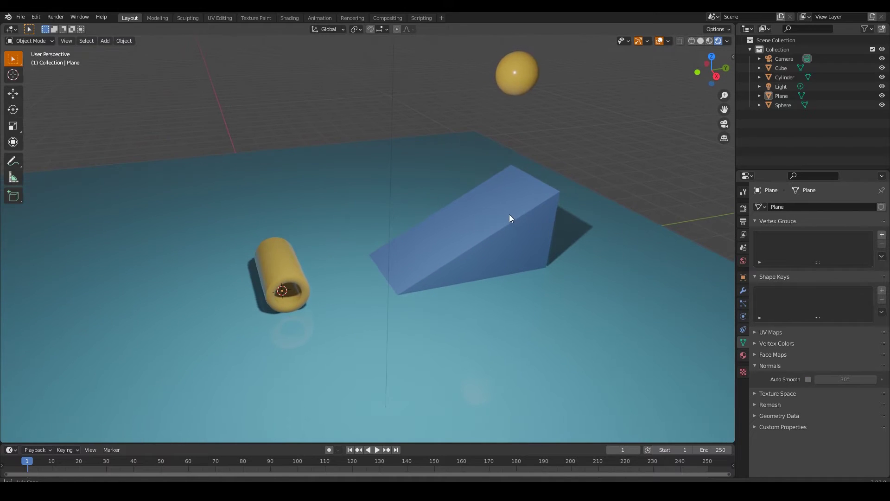
pyautogui.click(517, 83)
pyautogui.click(742, 316)
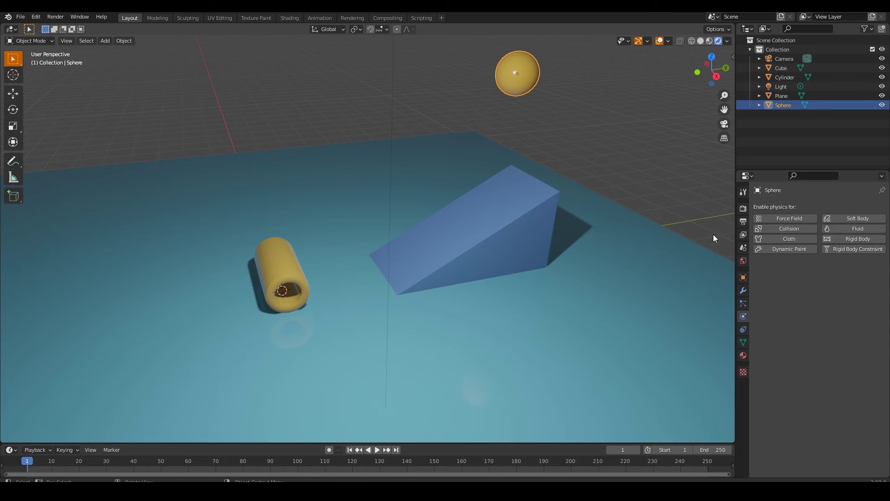
pyautogui.click(853, 217)
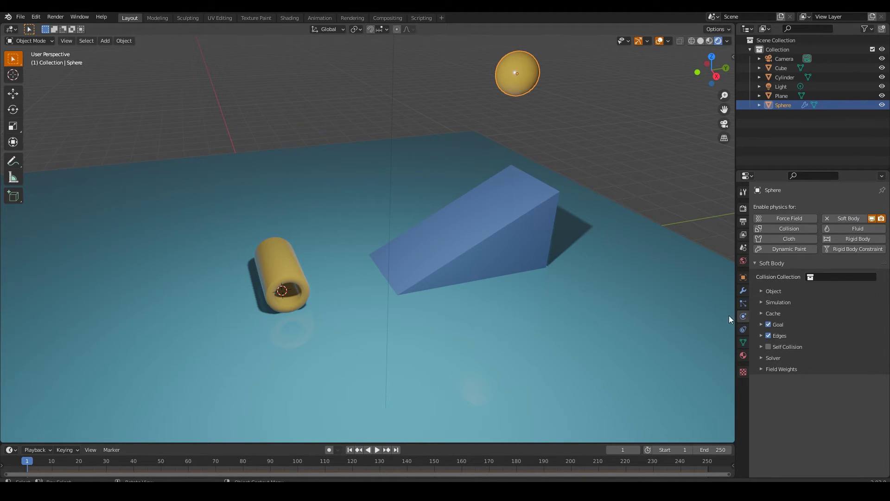
# Turn off the soft-body Goal so the ball falls, previewing playback before and after.
pyautogui.press('space')
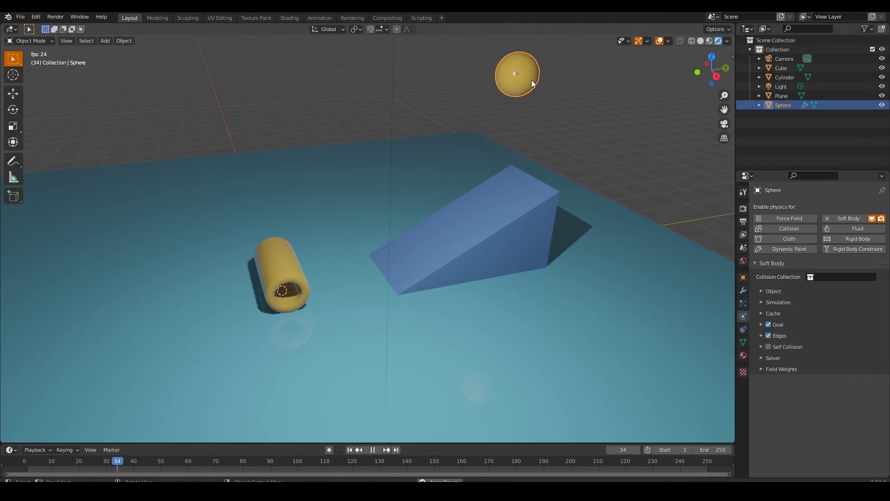
pyautogui.press('Escape')
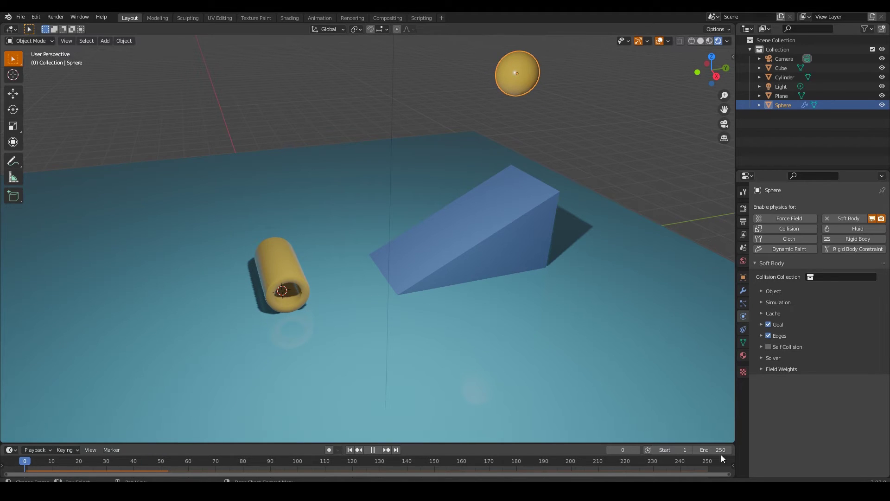
pyautogui.click(768, 324)
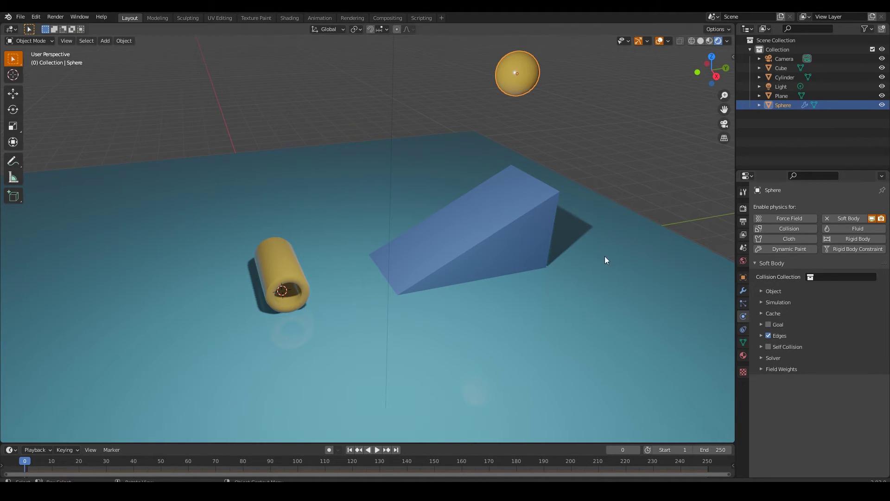
pyautogui.press('space')
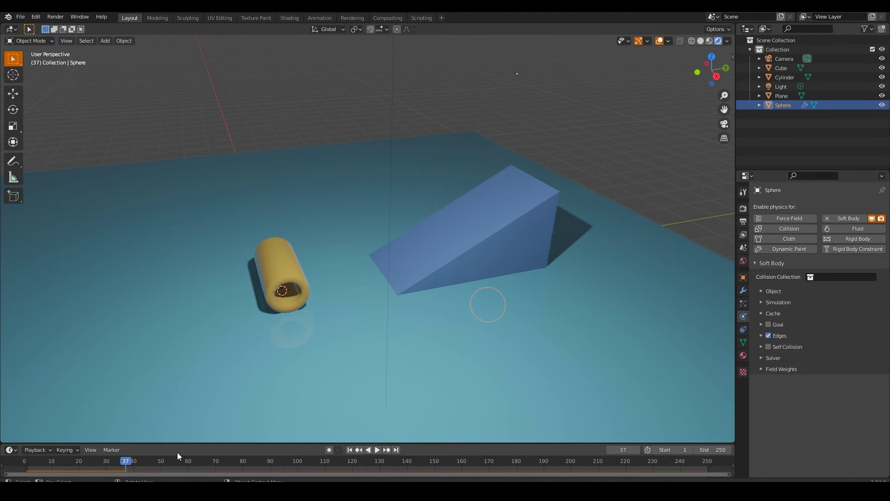
pyautogui.press('Escape')
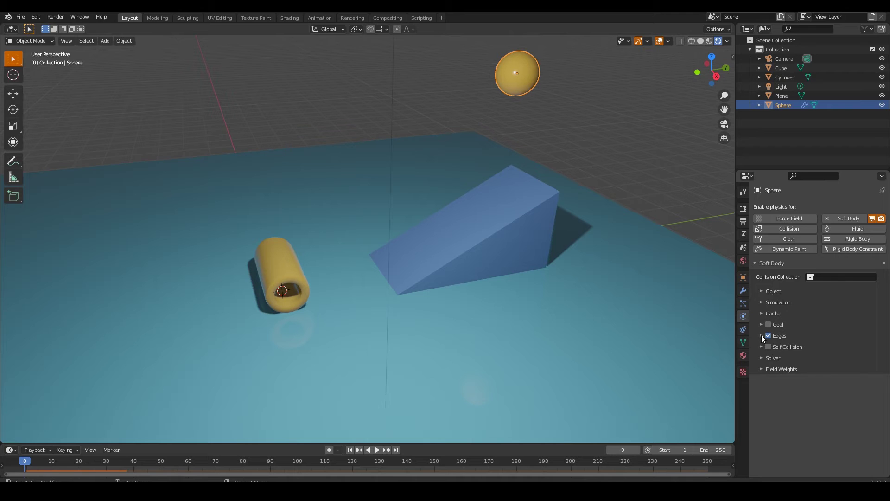
# Add Collision physics to the wedge, the yellow tube and the ground plane.
pyautogui.click(497, 238)
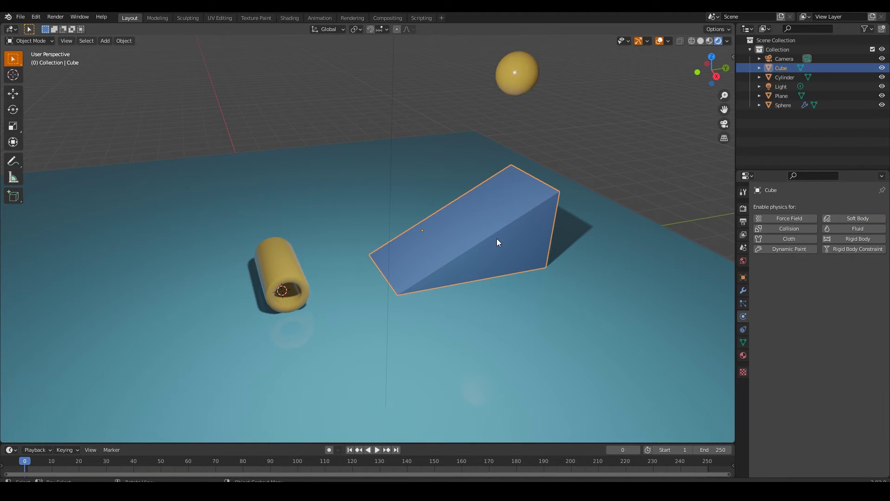
pyautogui.click(783, 229)
pyautogui.click(282, 274)
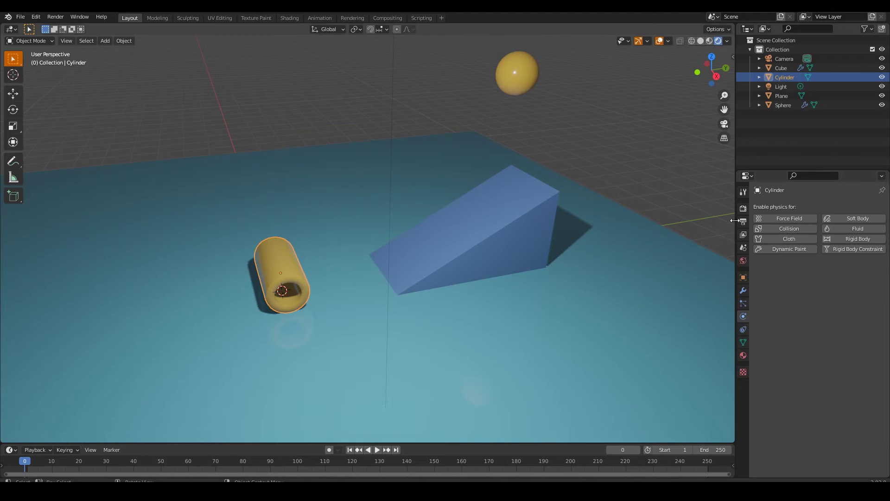
pyautogui.click(780, 228)
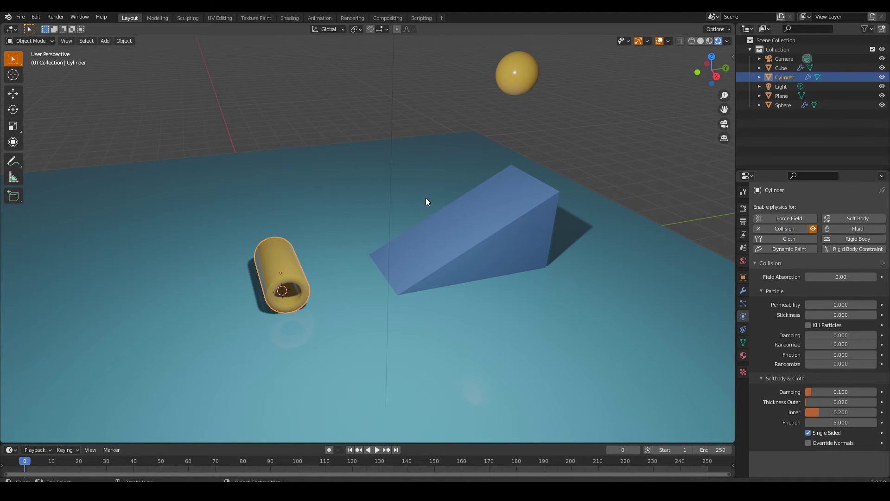
pyautogui.click(325, 166)
pyautogui.click(785, 228)
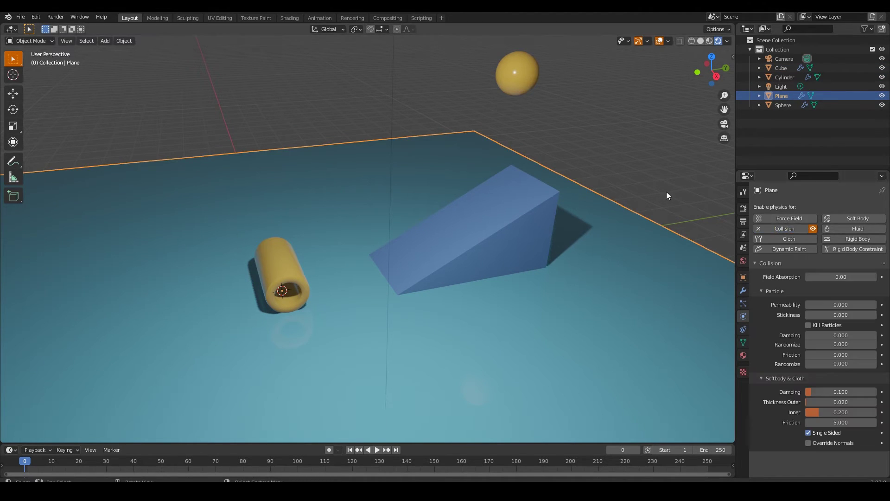
# Play the simulation to watch the sphere land on the ramp, then rewind to the first frame.
pyautogui.click(647, 131)
pyautogui.press('space')
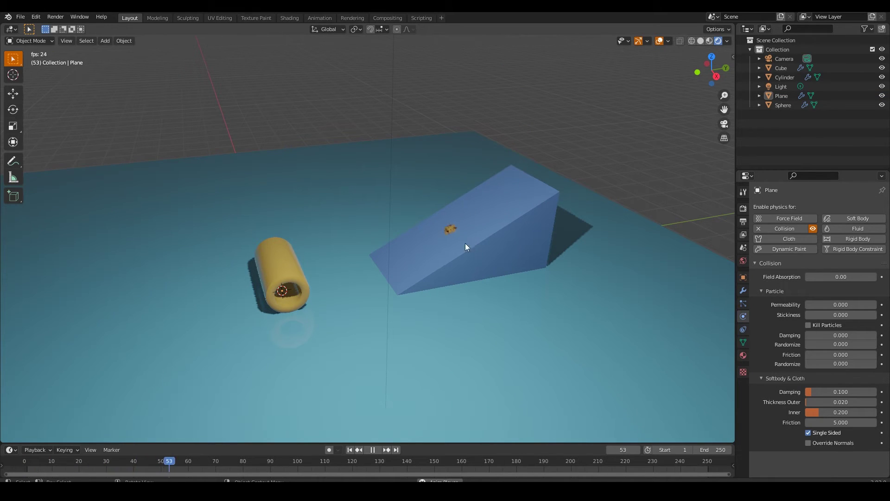
pyautogui.press('space')
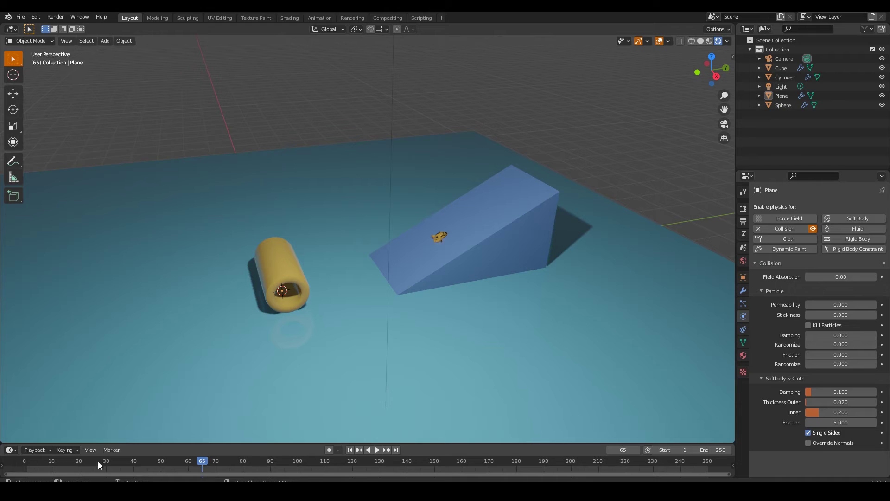
pyautogui.moveTo(99, 461); pyautogui.dragTo(25, 461)
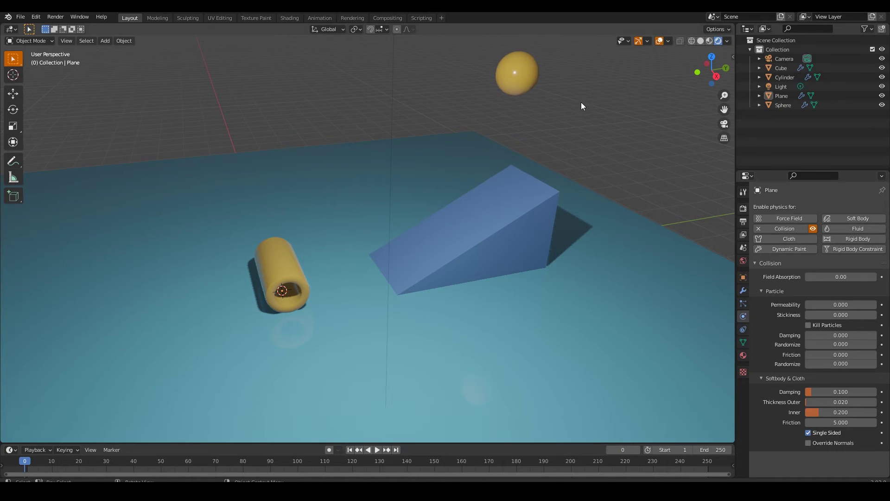
# Set the sphere's soft-body edge Bending to 10.
pyautogui.click(517, 75)
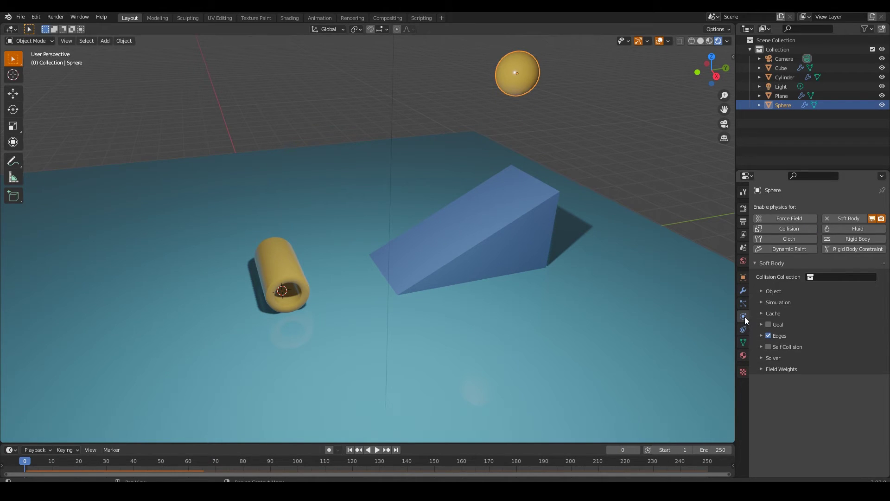
pyautogui.click(761, 336)
pyautogui.scroll(-2, 755, 387)
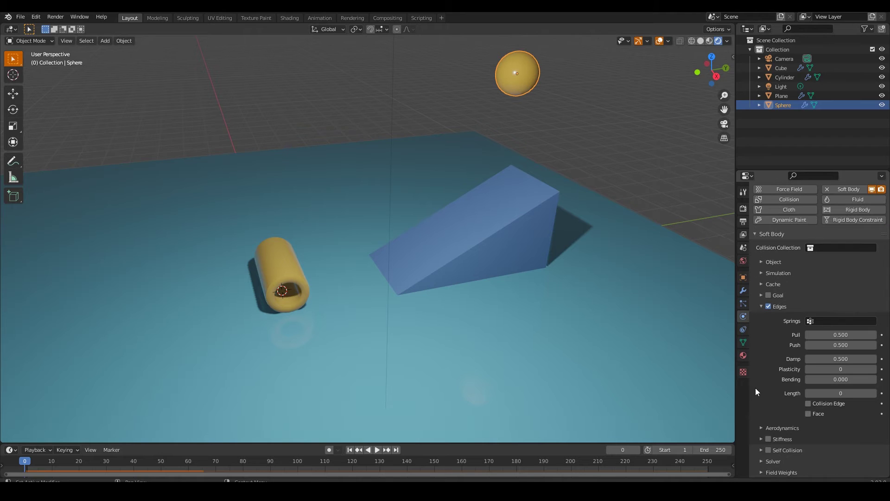
pyautogui.click(839, 379)
pyautogui.write('10')
pyautogui.press('Return')
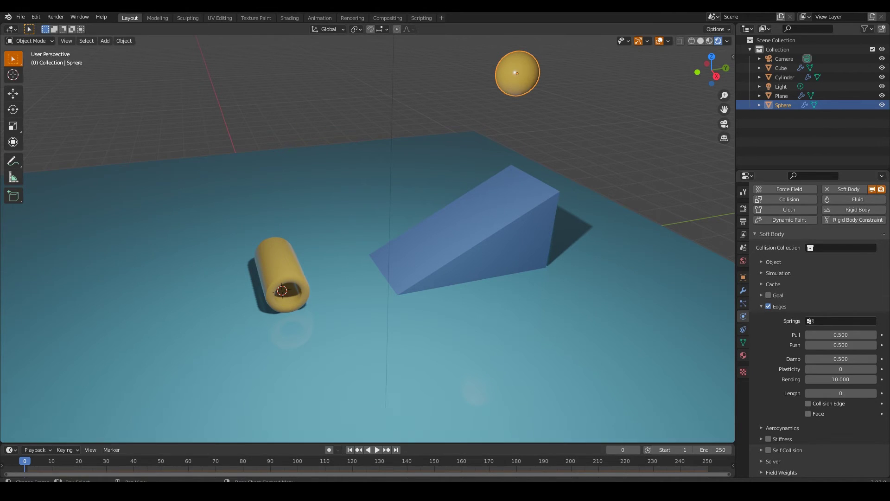
# Play the simulation to check the stiffer sphere's landing, then rewind to the first frame.
pyautogui.click(378, 450)
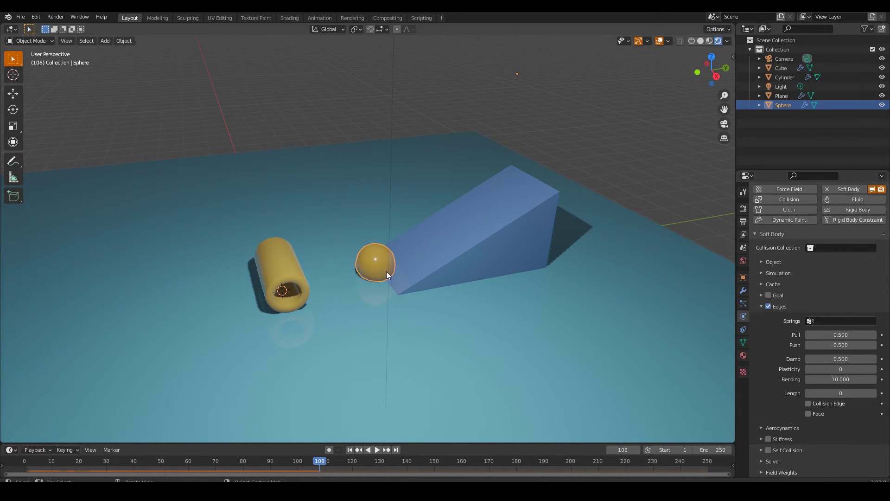
pyautogui.moveTo(321, 459); pyautogui.dragTo(216, 453)
pyautogui.hotkey('shift', 'Left')
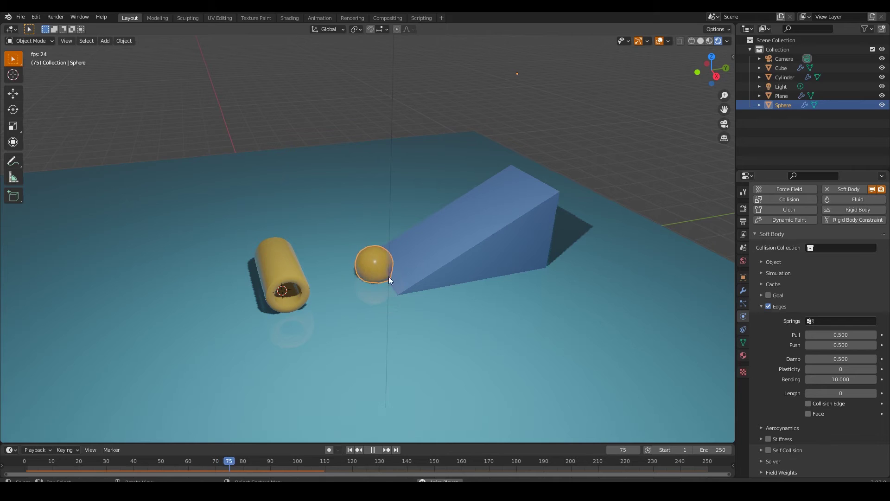
pyautogui.press('space')
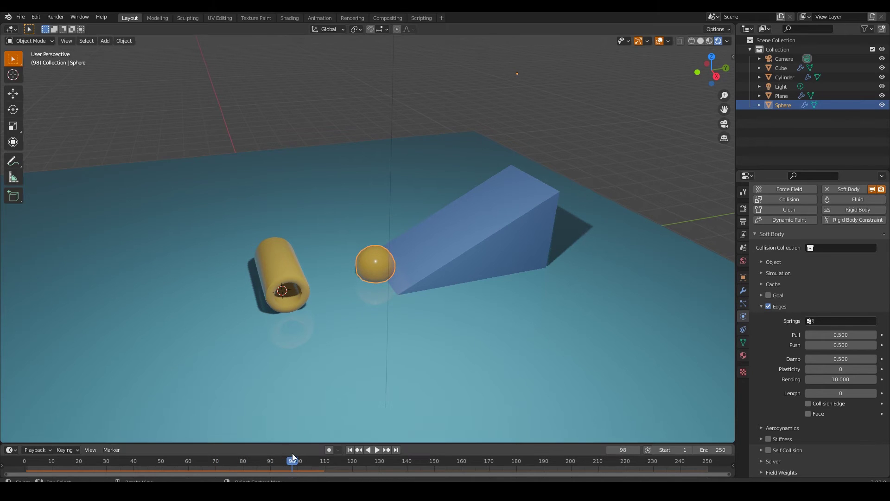
pyautogui.moveTo(292, 453); pyautogui.dragTo(25, 462)
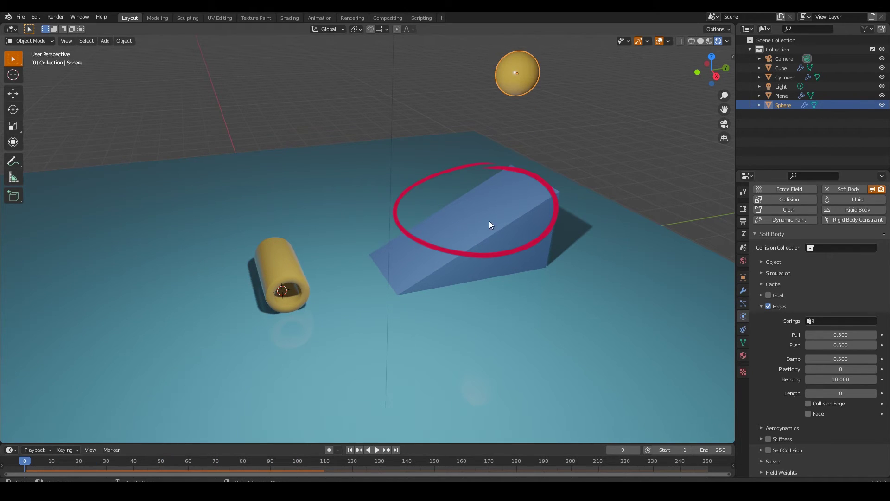
# Lower the wedge's inner collision thickness to 0.001 and test the fall.
pyautogui.click(531, 201)
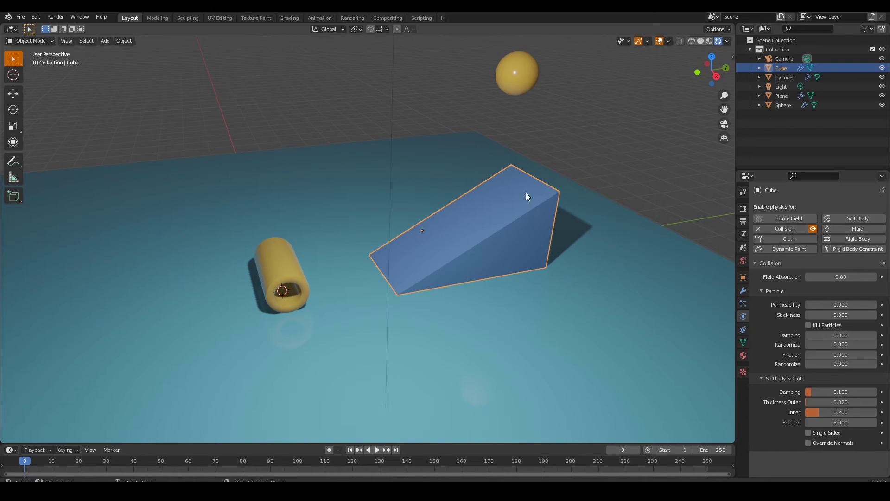
pyautogui.keyDown('shift'); pyautogui.click(533, 205); pyautogui.keyUp('shift')
pyautogui.click(531, 207)
pyautogui.moveTo(815, 417); pyautogui.dragTo(795, 402)
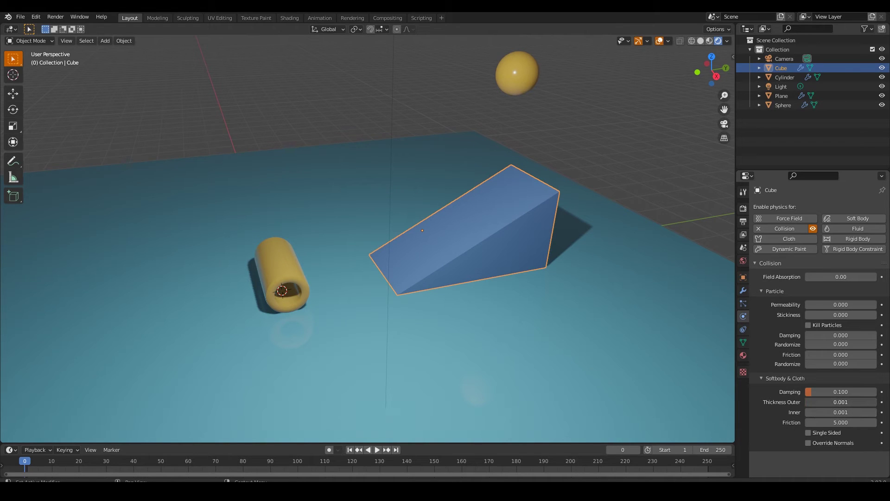
pyautogui.press('space')
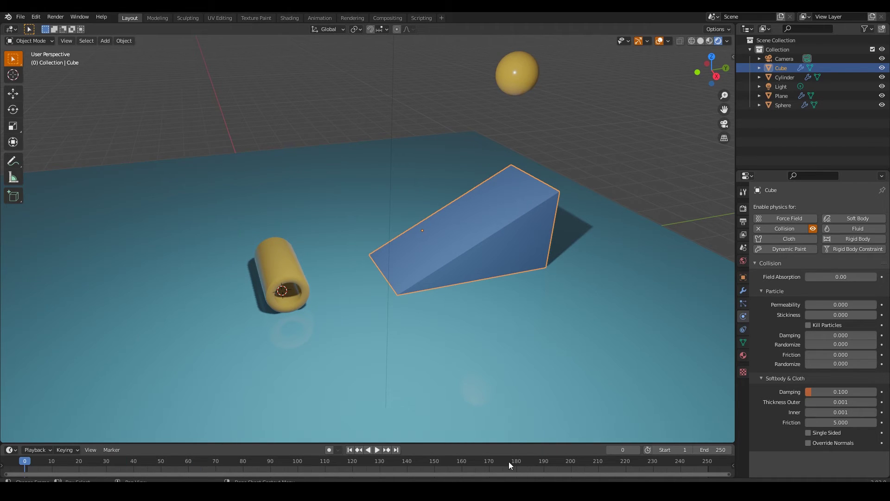
pyautogui.click(379, 450)
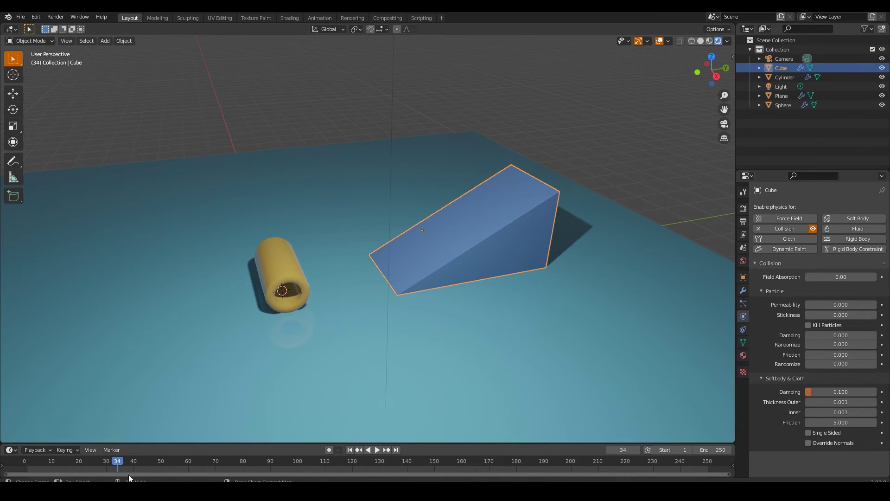
pyautogui.press('Escape')
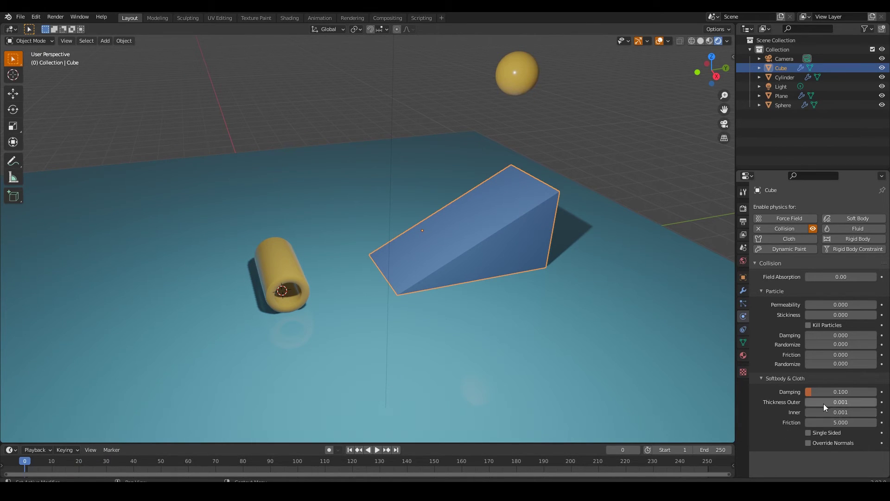
# Set the wedge's outer and inner collision thickness to 0.002 and replay the simulation.
pyautogui.click(824, 402)
pyautogui.press('Return')
pyautogui.click(822, 412)
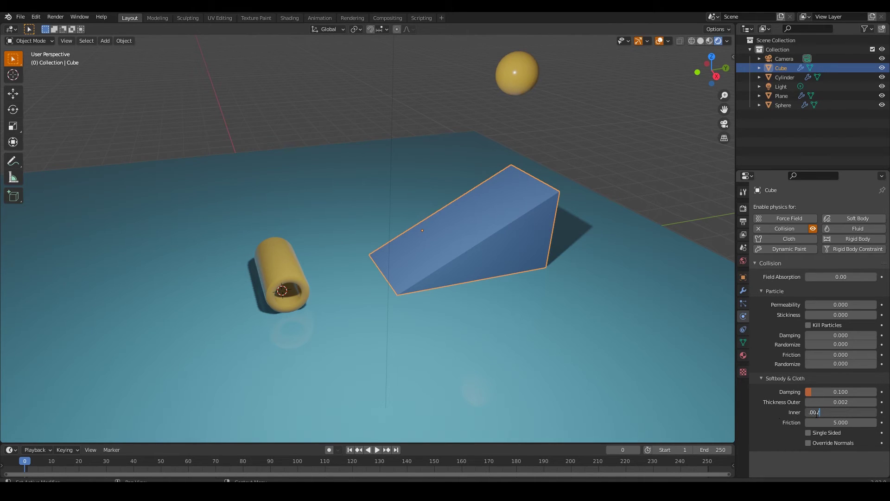
pyautogui.write('.002')
pyautogui.press('Return')
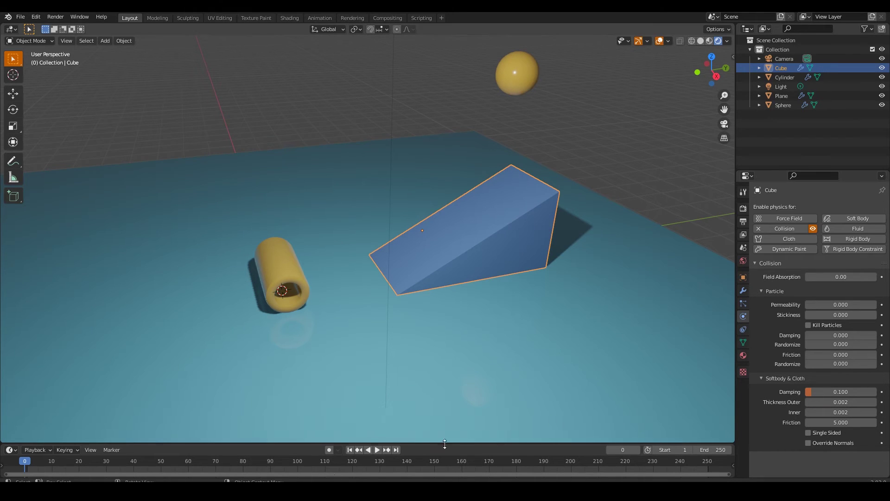
pyautogui.click(377, 450)
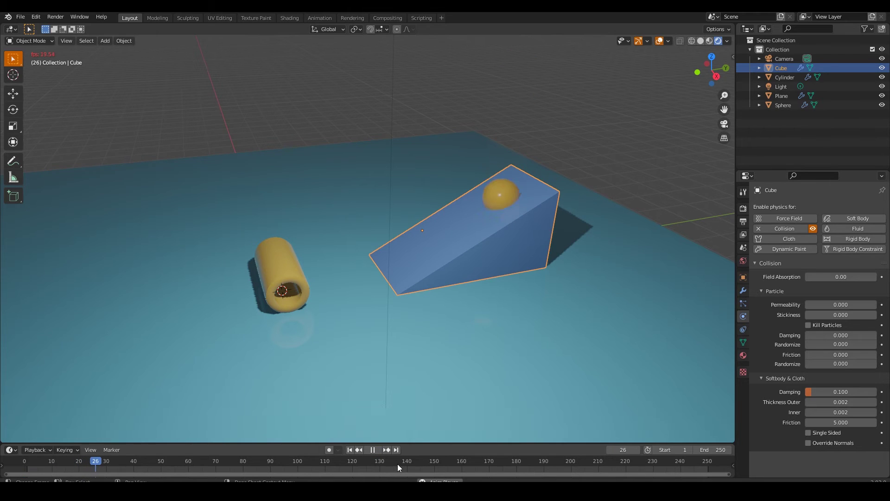
pyautogui.press('space')
# Keep the outer thickness at 0.002 and replay the simulation from the first frame.
pyautogui.click(811, 402)
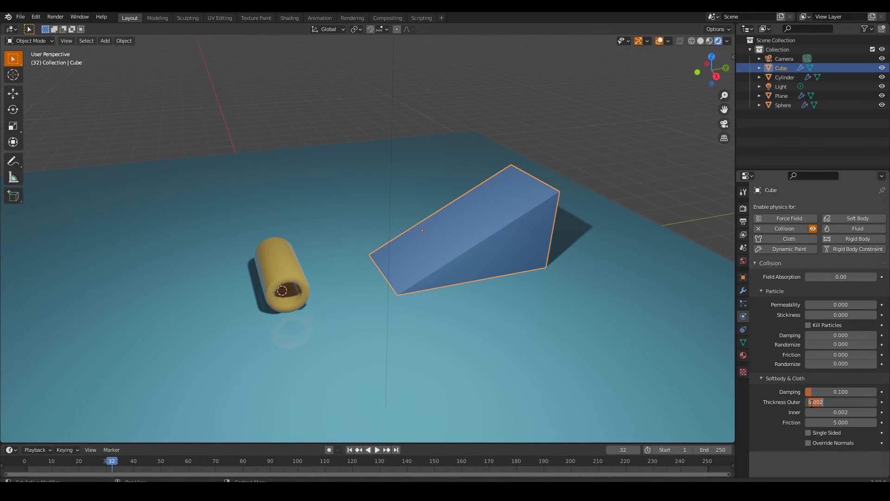
pyautogui.press('Return')
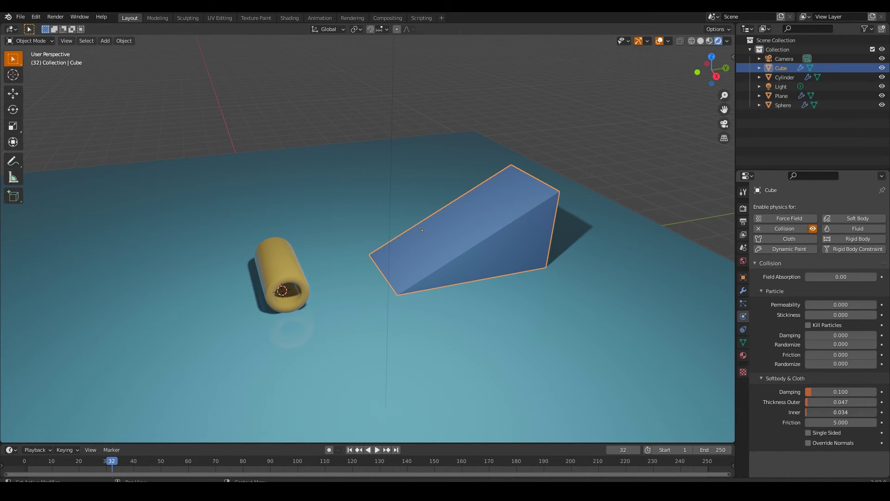
pyautogui.click(349, 449)
pyautogui.click(378, 449)
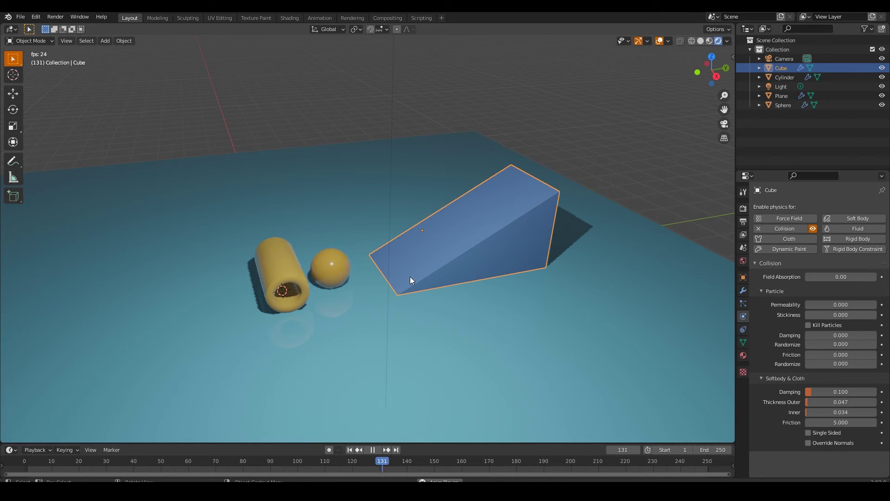
pyautogui.press('space')
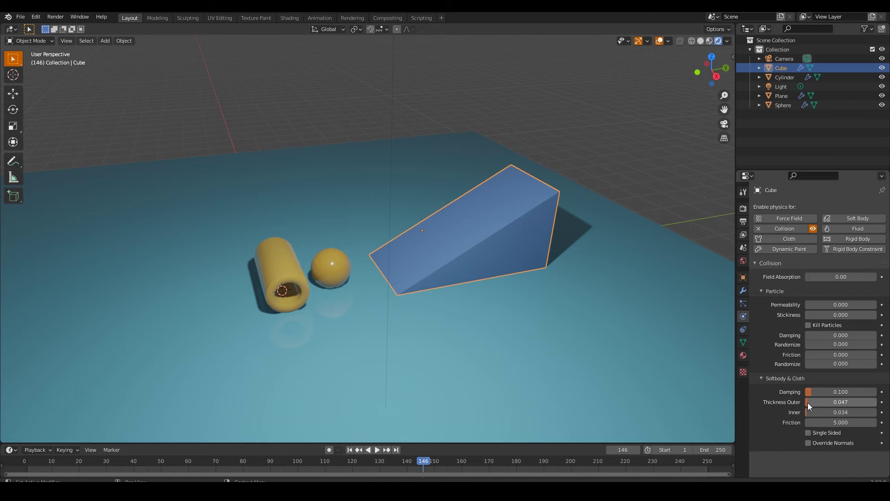
# Set the wedge's outer and inner collision thickness to 0.030.
pyautogui.click(839, 402)
pyautogui.write('.03')
pyautogui.click(826, 412)
pyautogui.press('BackSpace')
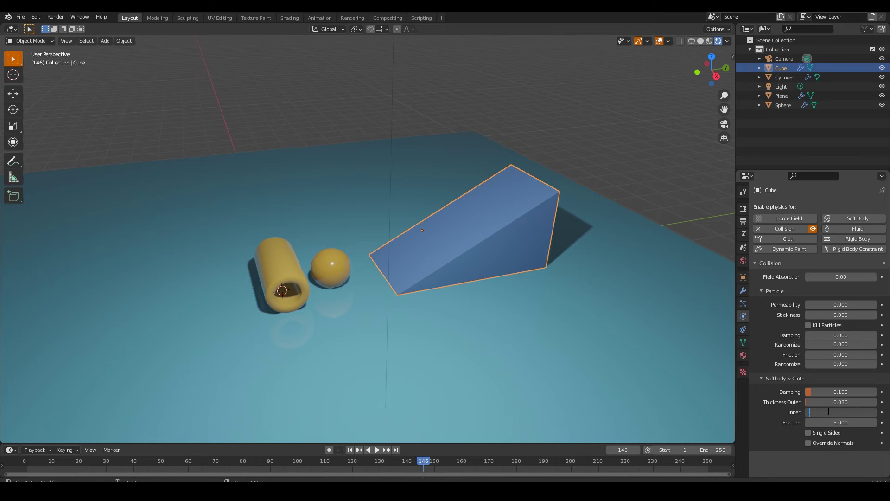
pyautogui.write('.03')
pyautogui.press('Return')
# Rewind and replay the simulation to check the ball's fall, then reselect the blue ramp.
pyautogui.moveTo(162, 464); pyautogui.dragTo(25, 464)
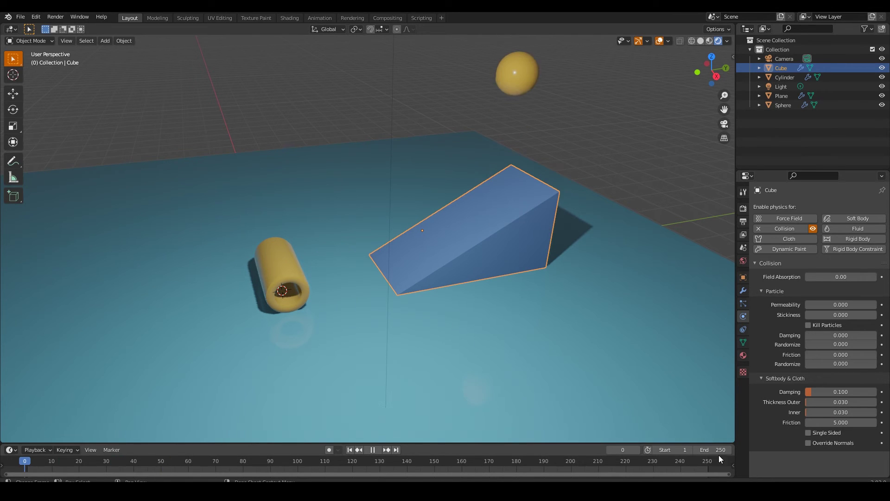
pyautogui.click(378, 450)
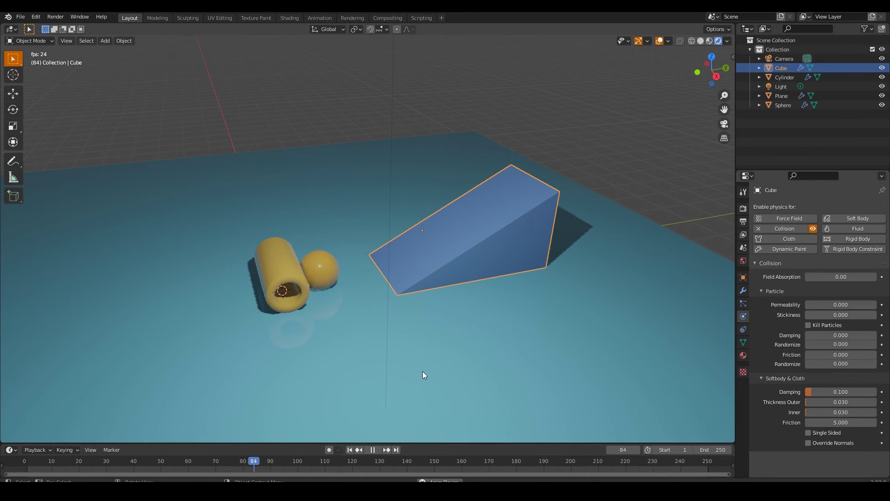
pyautogui.press('space')
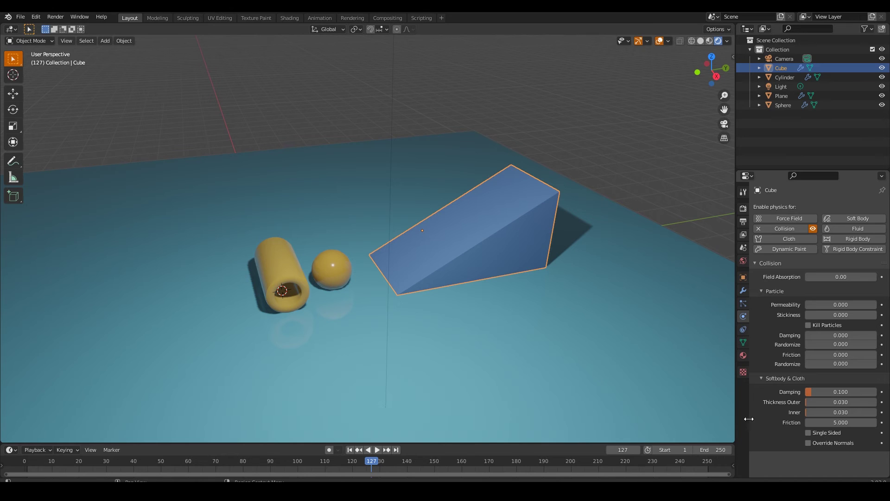
pyautogui.click(651, 189)
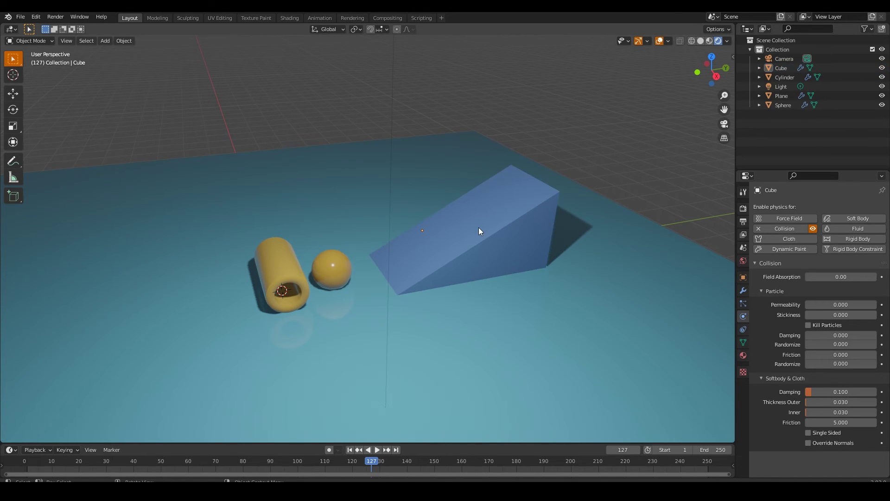
pyautogui.click(478, 227)
# Select the yellow ball and replay its fall from the start.
pyautogui.click(331, 271)
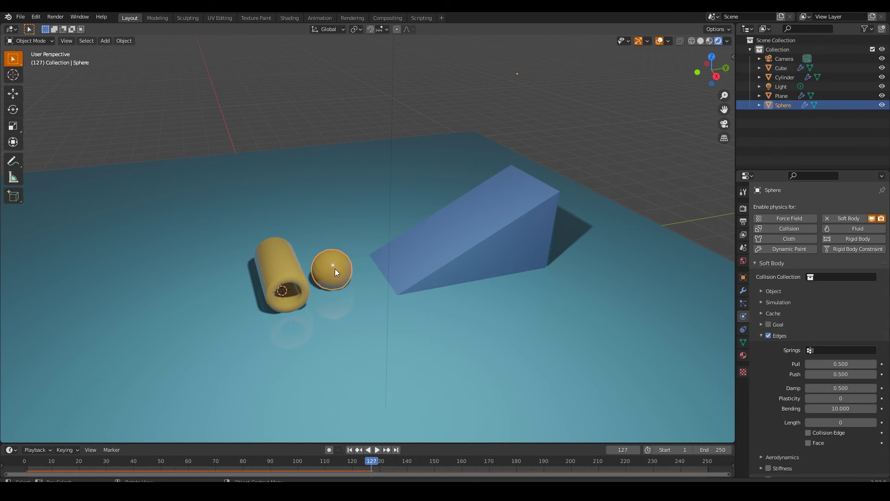
pyautogui.click(350, 450)
pyautogui.click(377, 450)
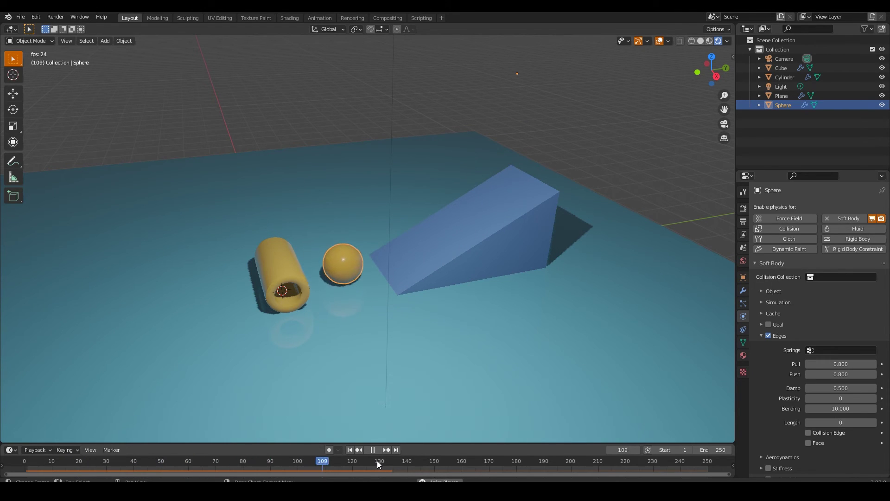
pyautogui.press('space')
pyautogui.click(349, 449)
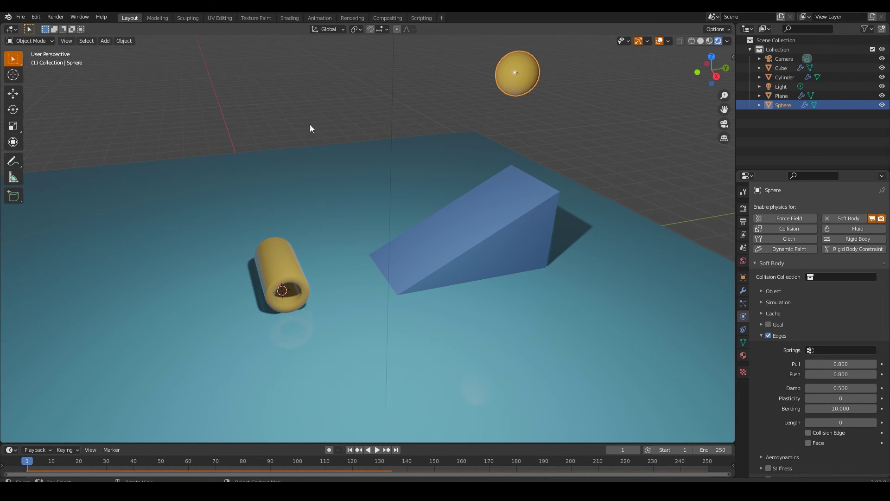
# Try a friction value of 0.9 in the ball's soft-body Object settings and replay.
pyautogui.click(764, 292)
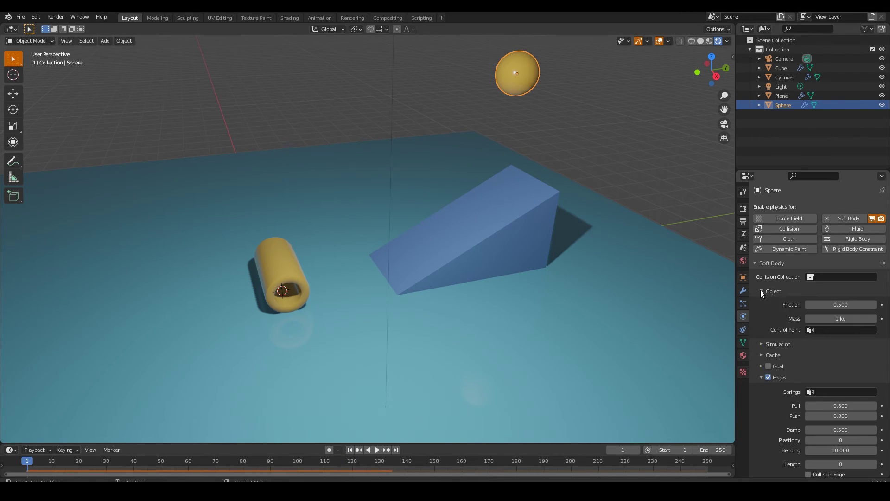
pyautogui.click(841, 305)
pyautogui.write('0.9')
pyautogui.press('Escape')
pyautogui.press('space')
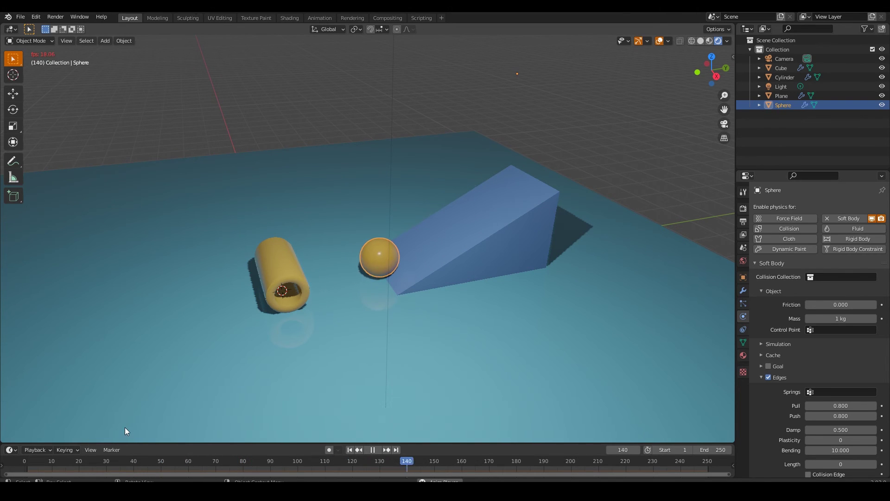
pyautogui.click(24, 461)
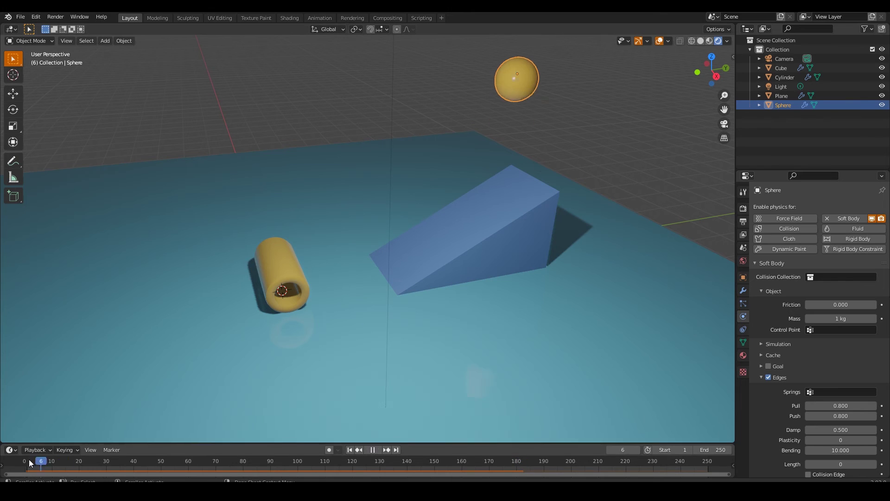
# Set the ball's mass to 0.1 kg and replay the simulation.
pyautogui.doubleClick(843, 318)
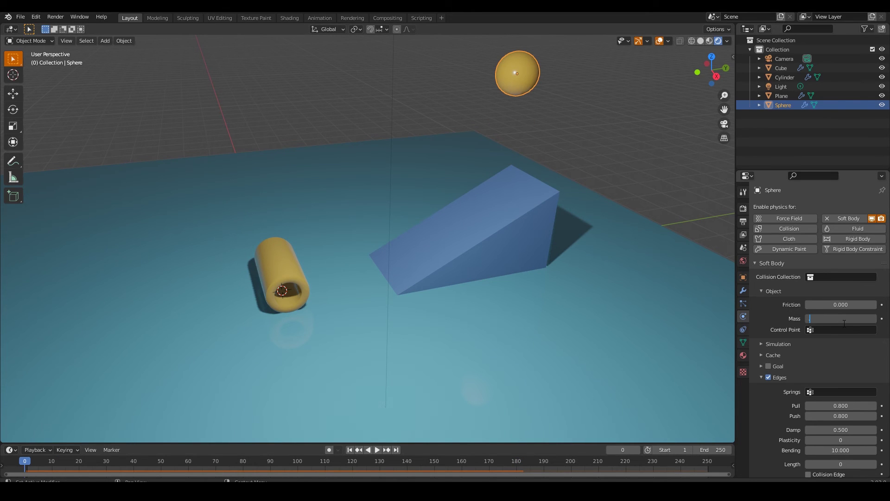
pyautogui.write('.1')
pyautogui.press('Return')
pyautogui.press('space')
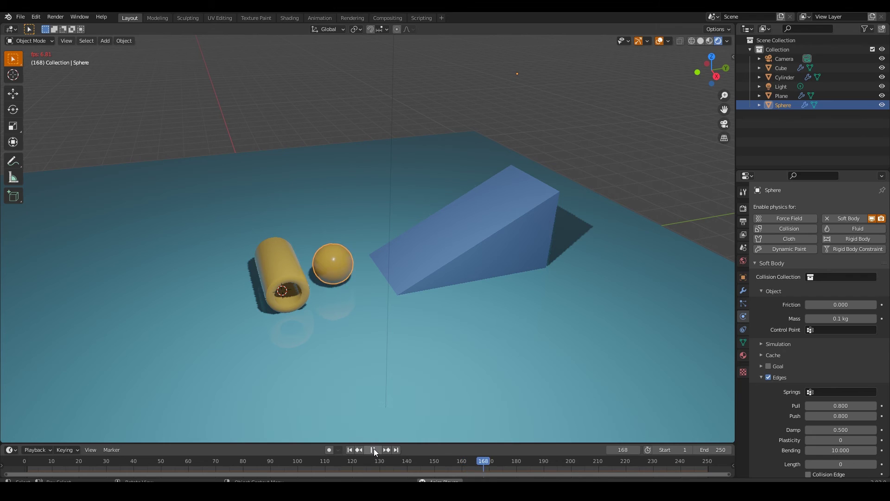
pyautogui.hotkey('shift', 'Left')
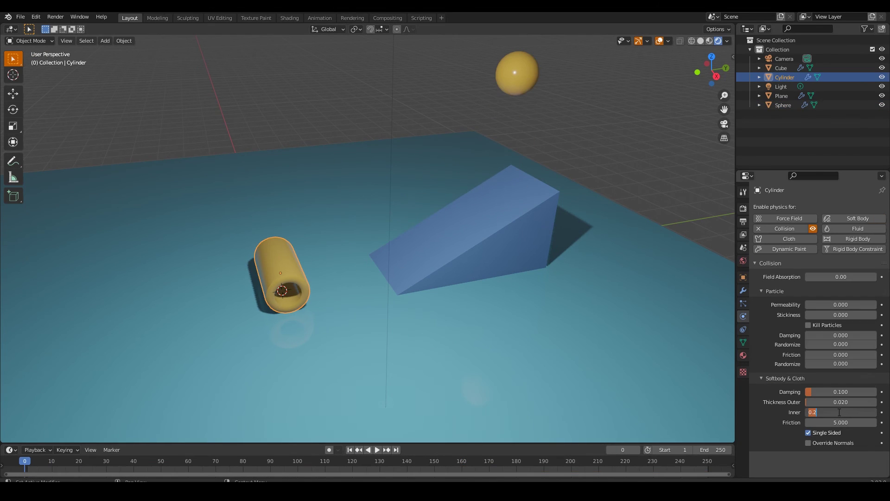
# Set the tube's outer collision thickness to 0.030.
pyautogui.click(840, 402)
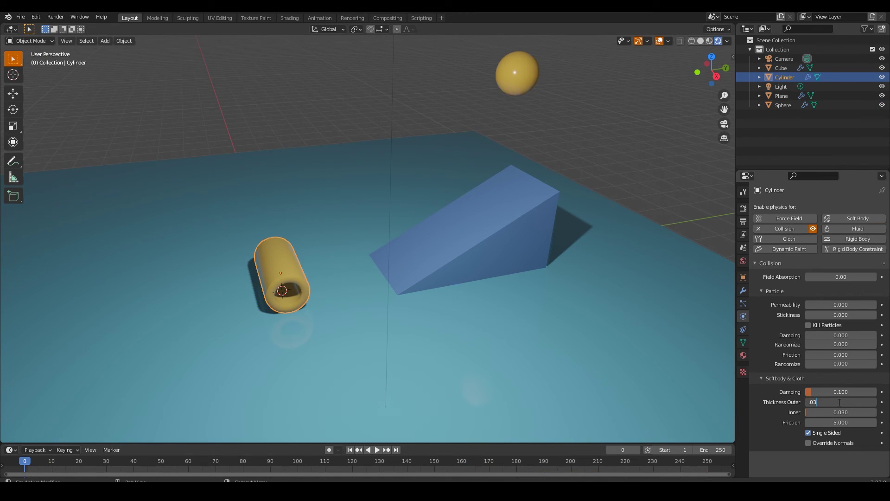
pyautogui.write('.03')
pyautogui.press('Return')
# Replay the simulation, resuming from frame 30, to check the ball stops beside the tube.
pyautogui.press('space')
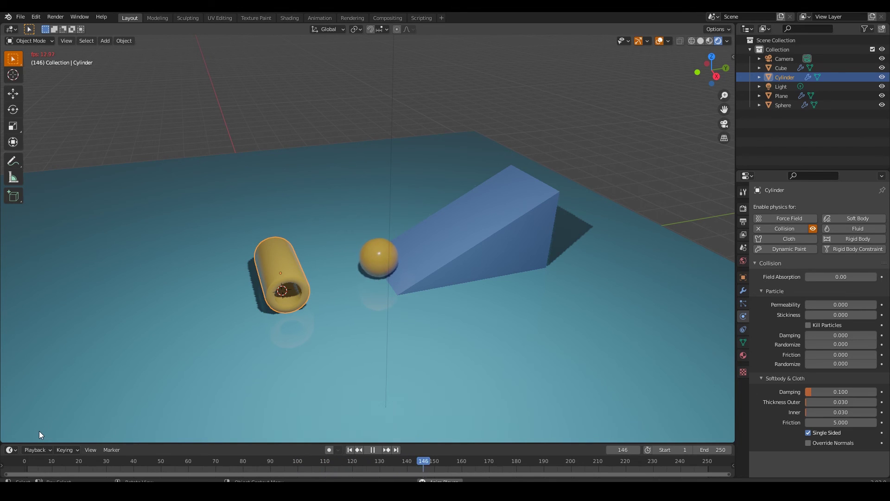
pyautogui.press('space')
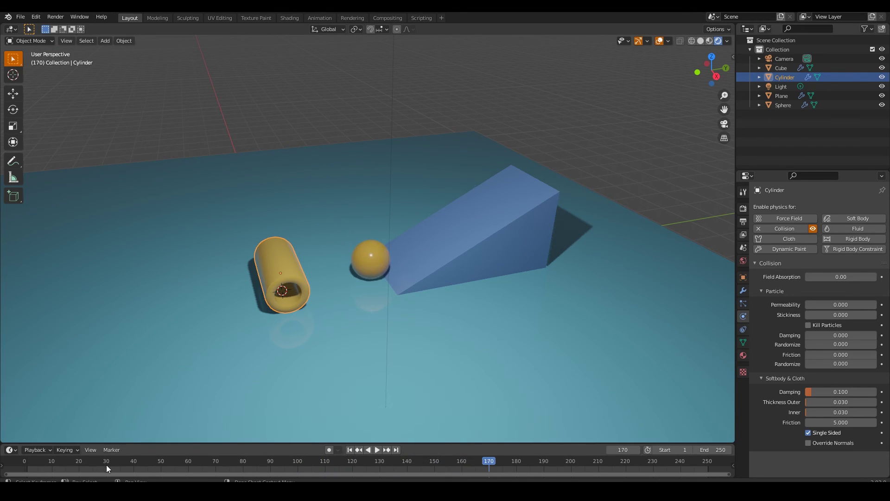
pyautogui.click(107, 464)
pyautogui.press('space')
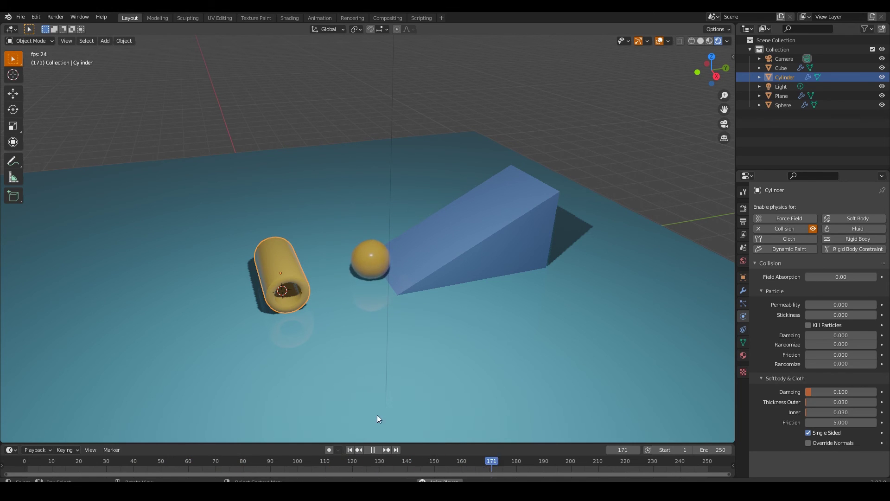
pyautogui.press('Escape')
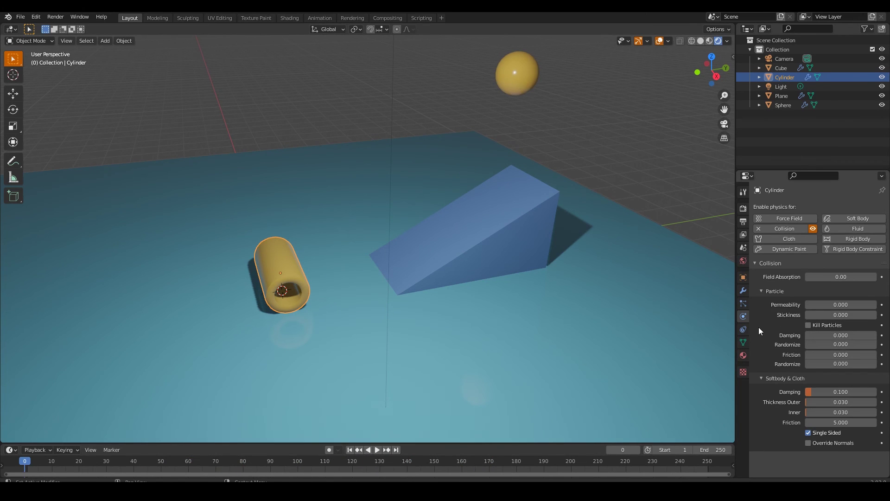
# Set the yellow ball's soft-body spring Pull and Push to 0.6 and play the simulation.
pyautogui.click(511, 74)
pyautogui.click(843, 365)
pyautogui.write('0.9')
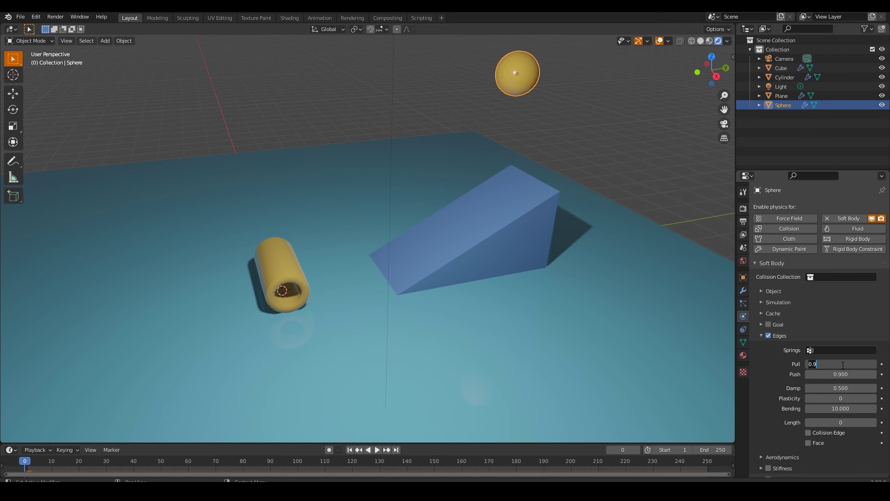
pyautogui.write('0.6')
pyautogui.press('Tab')
pyautogui.write('0.6')
pyautogui.press('Return')
pyautogui.press('space')
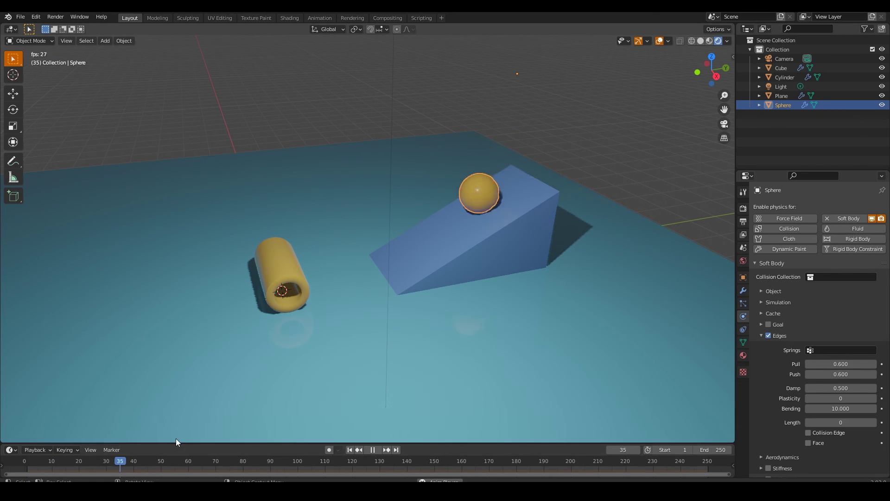
pyautogui.press('space')
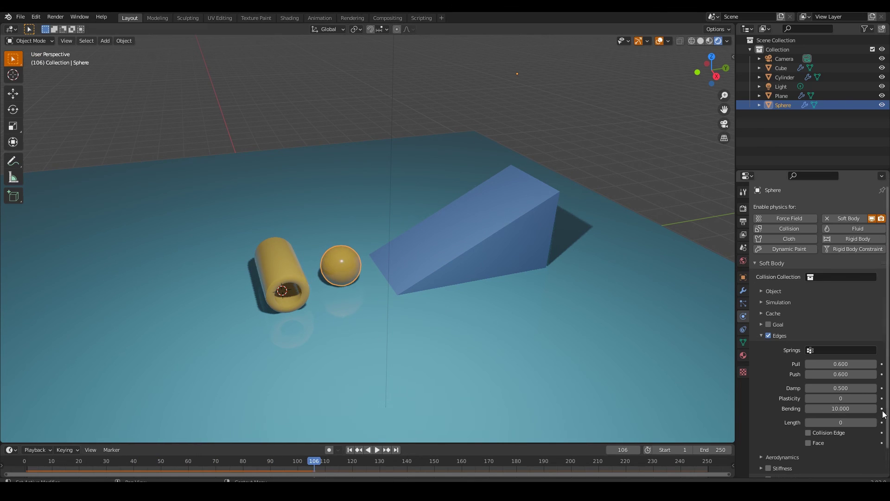
# Raise the ball's spring Push strength to 0.9.
pyautogui.click(843, 372)
pyautogui.write('0.9')
pyautogui.press('Return')
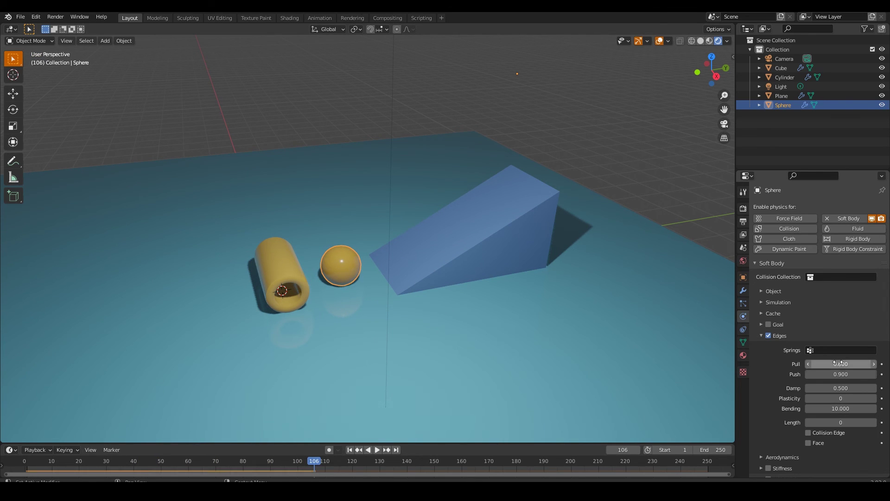
# Set both spring Pull and Push to 0.8 and replay the simulation from the start.
pyautogui.click(840, 364)
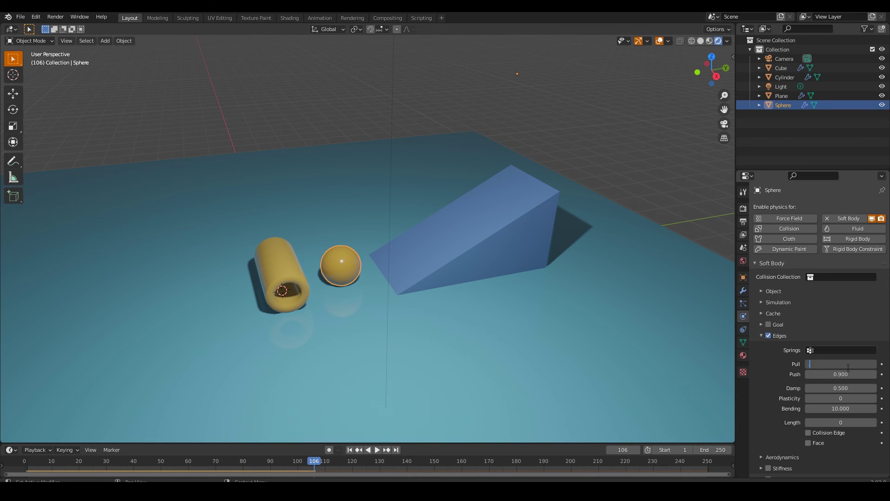
pyautogui.write('0.8')
pyautogui.press('Tab')
pyautogui.write('0.8')
pyautogui.press('Return')
pyautogui.press('space')
pyautogui.hotkey('shift', 'Left')
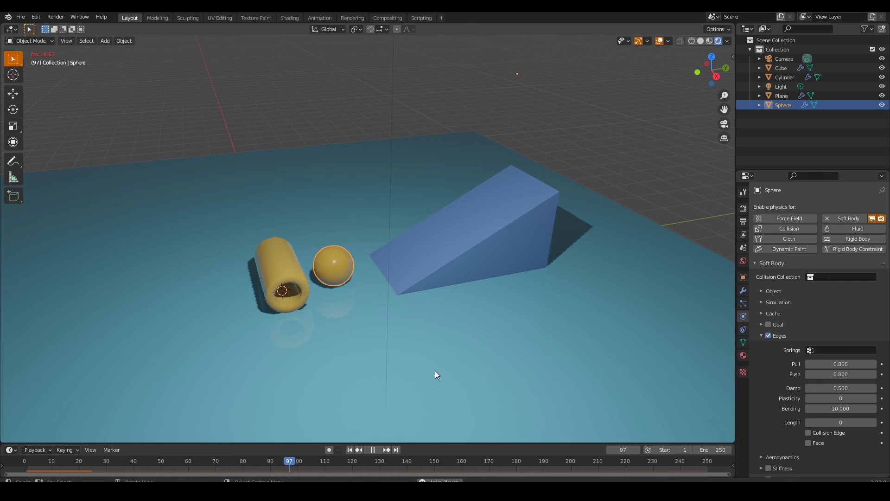
pyautogui.hotkey('shift', 'Left')
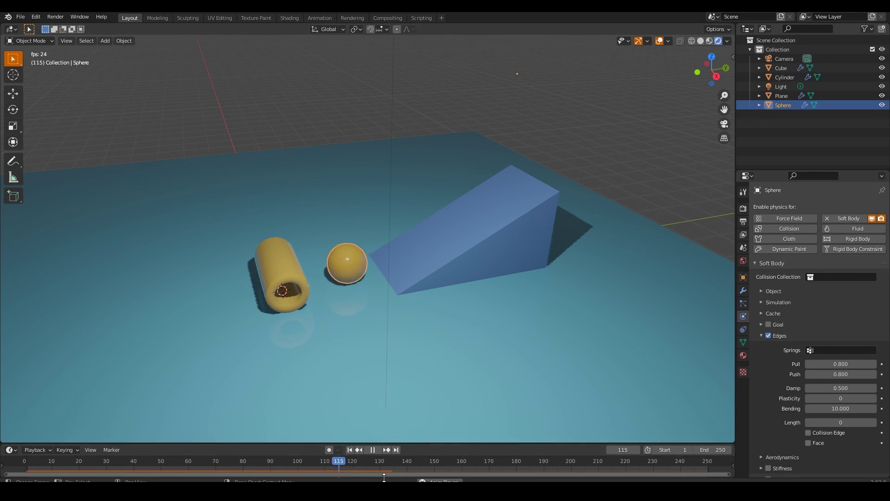
pyautogui.hotkey('shift', 'Left')
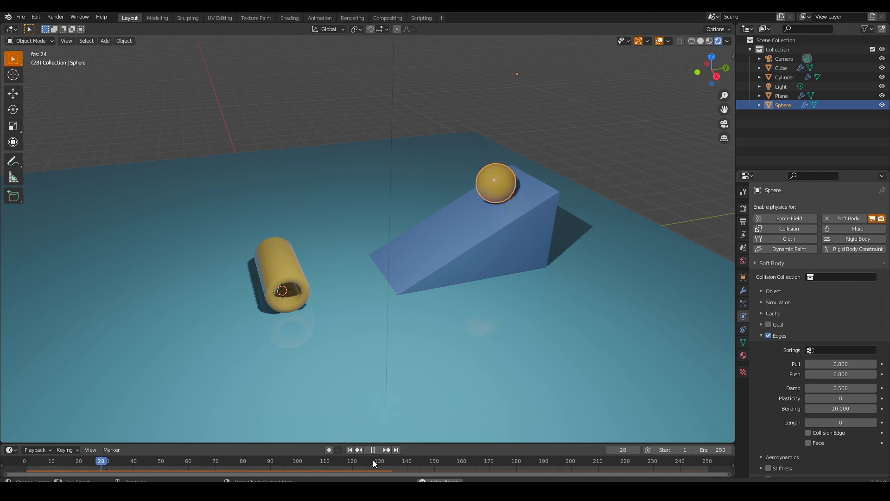
pyautogui.press('space')
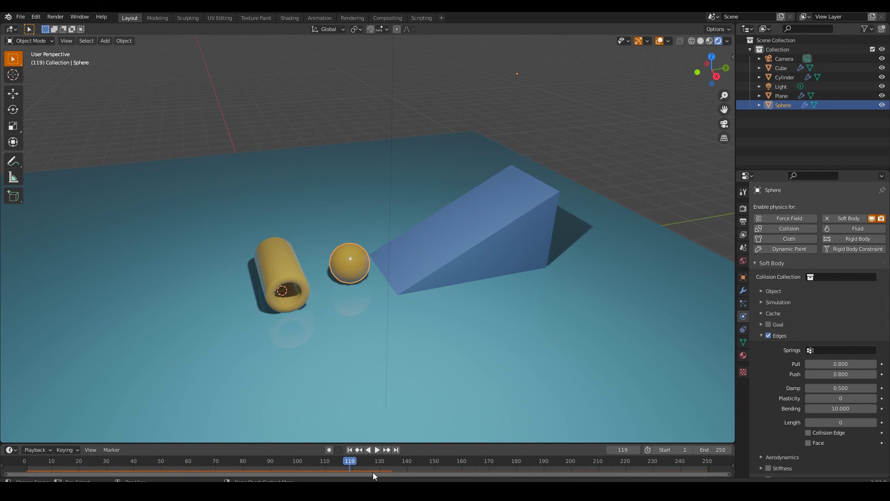
pyautogui.click(350, 449)
# In camera view, rewind to frame 0 and bake the ball's soft-body cache for all 250 frames.
pyautogui.press('KP_0')
pyautogui.click(773, 291)
pyautogui.click(778, 343)
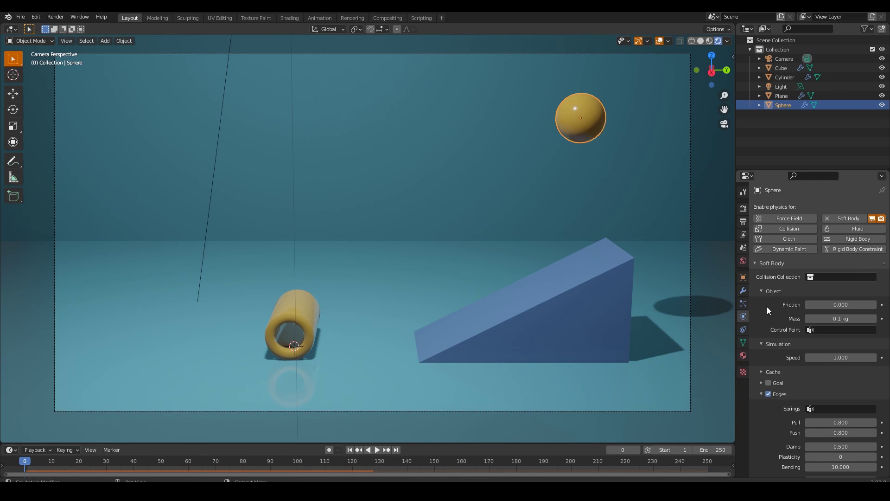
pyautogui.click(766, 373)
pyautogui.scroll(-7, 761, 324)
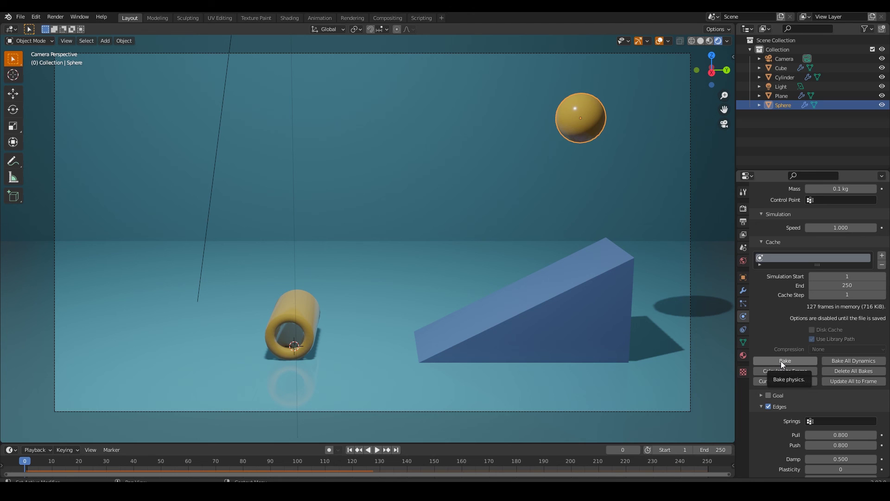
pyautogui.click(781, 360)
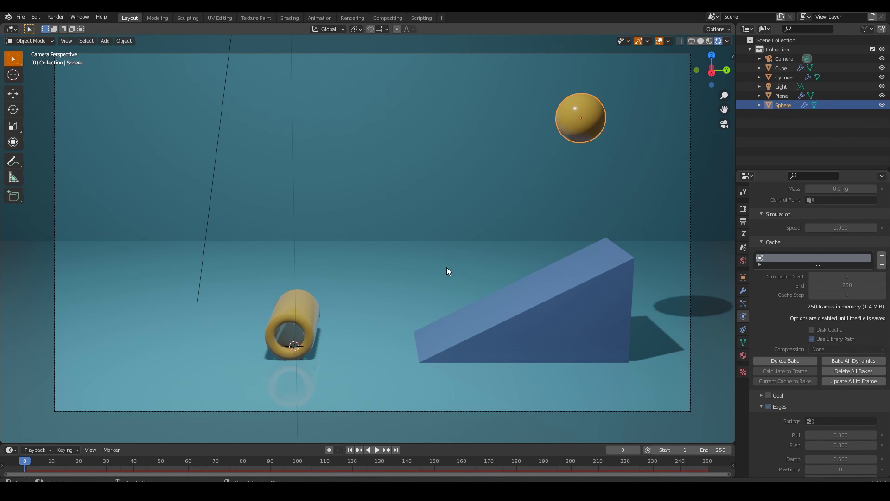
pyautogui.moveTo(429, 282); pyautogui.dragTo(498, 295, button='middle')
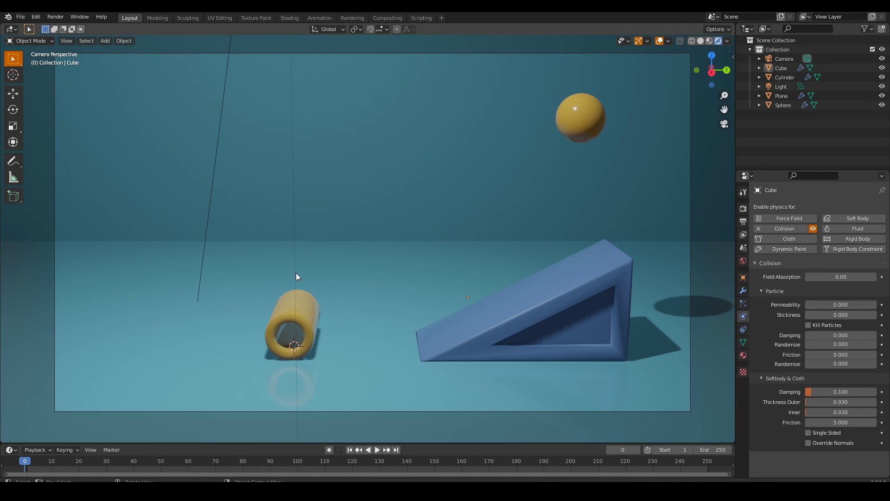
pyautogui.moveTo(231, 491)
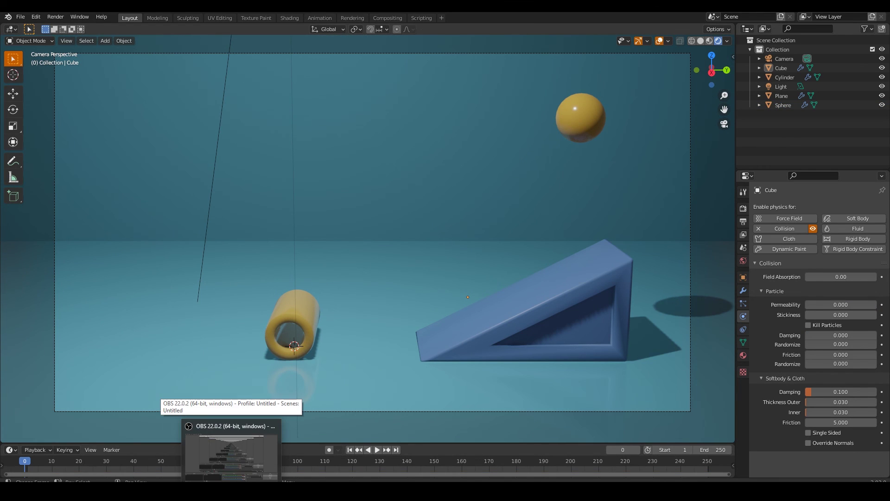